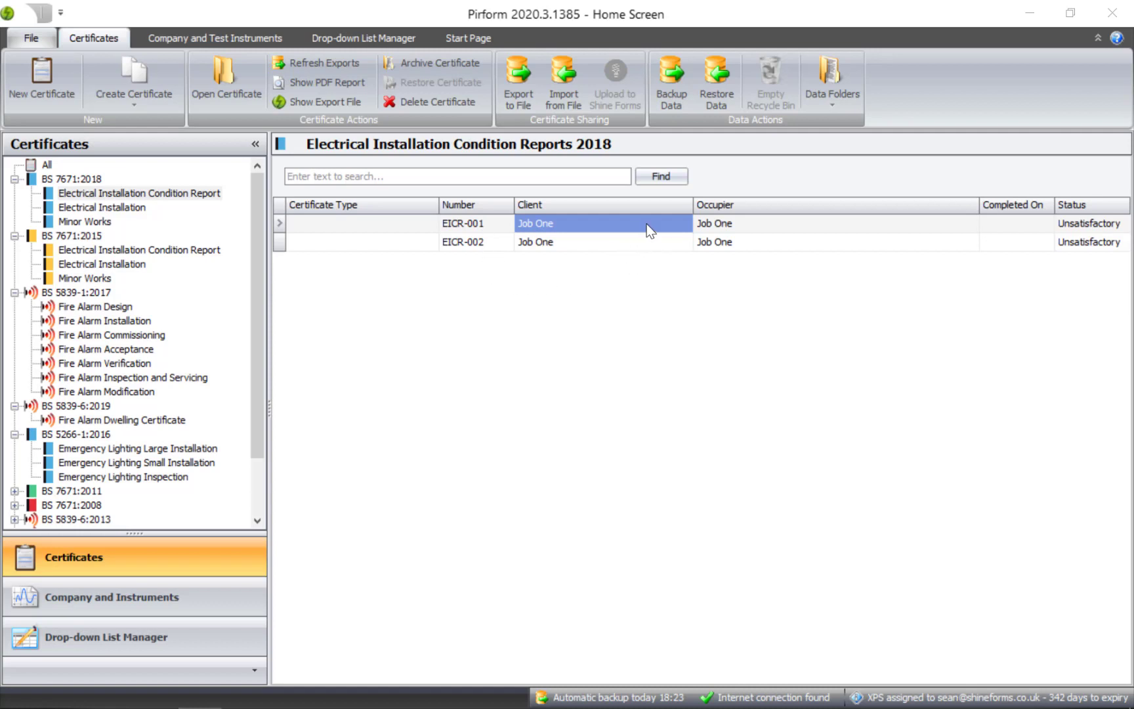
Review certificate EICR-001's distribution boards, its observations and the attached DB1 photo, and close the certificate.
double_click(493, 222)
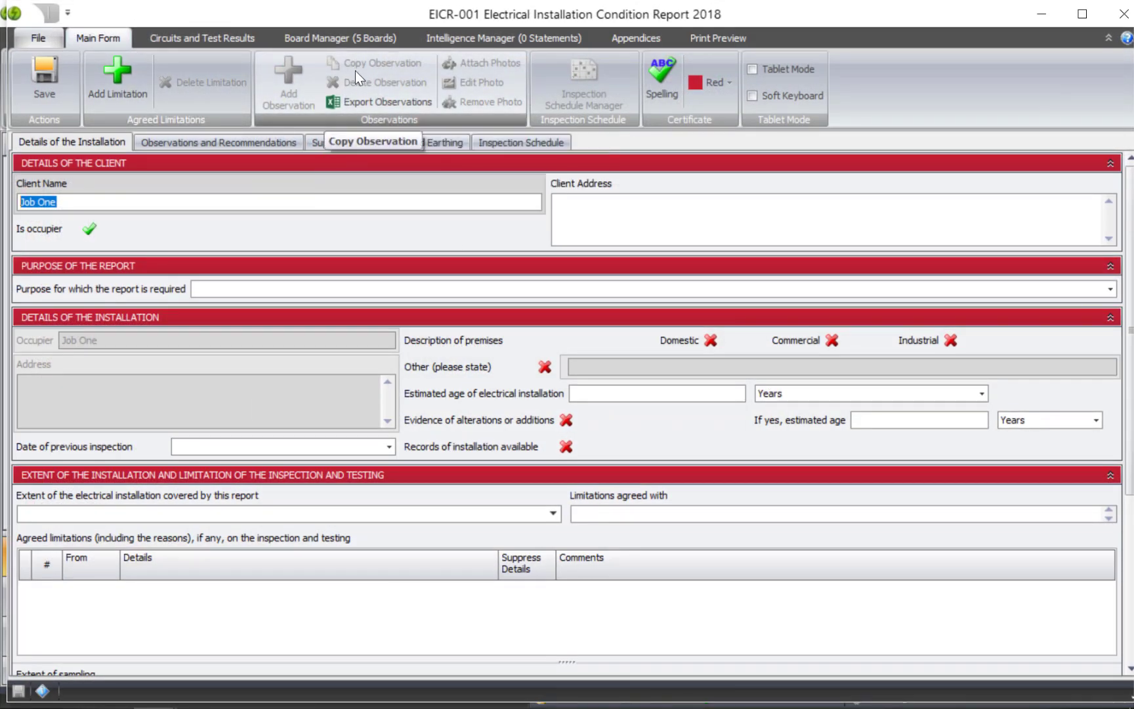
left_click(351, 36)
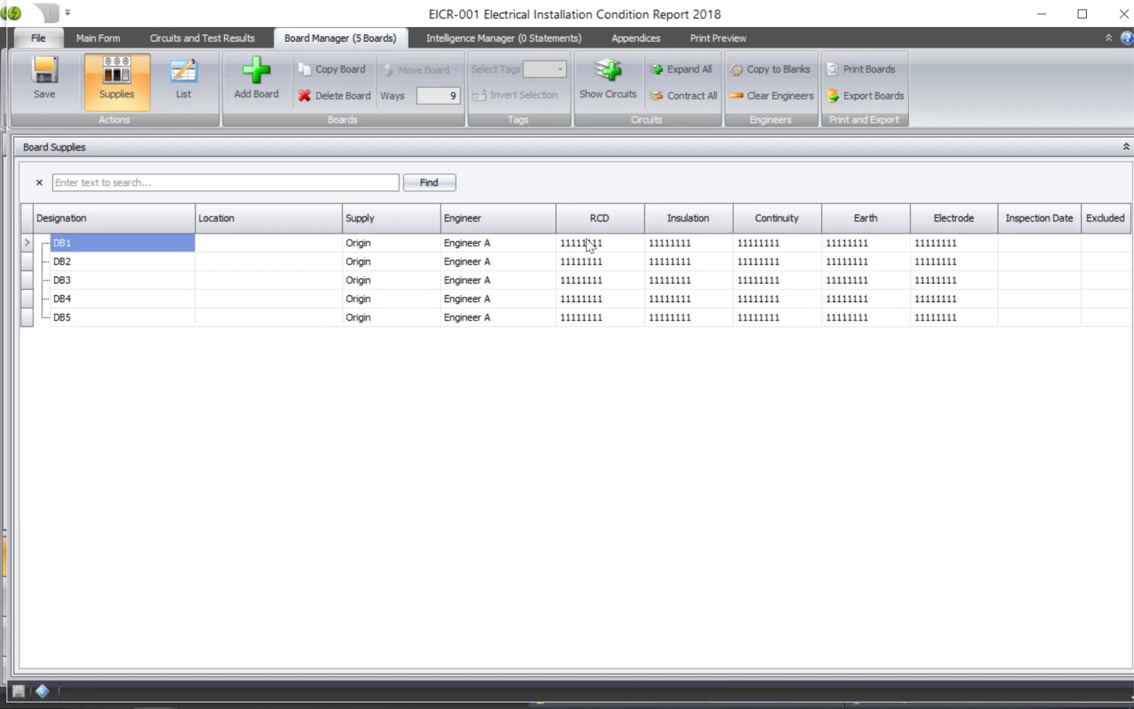
left_click(97, 38)
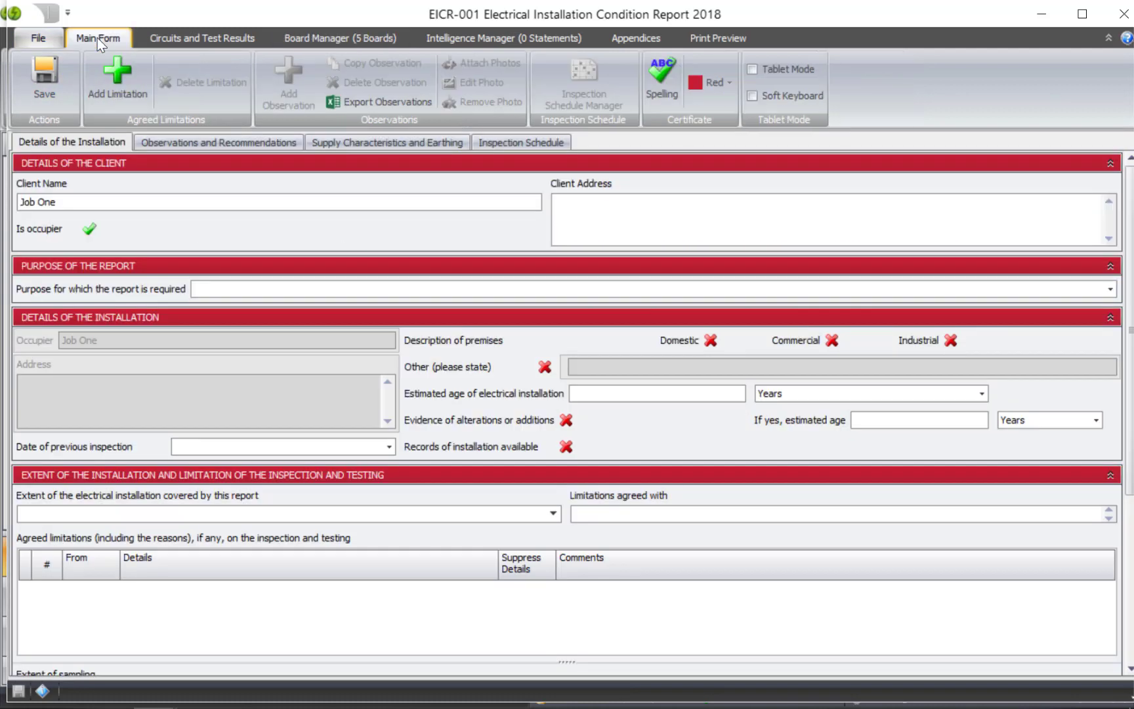
left_click(213, 141)
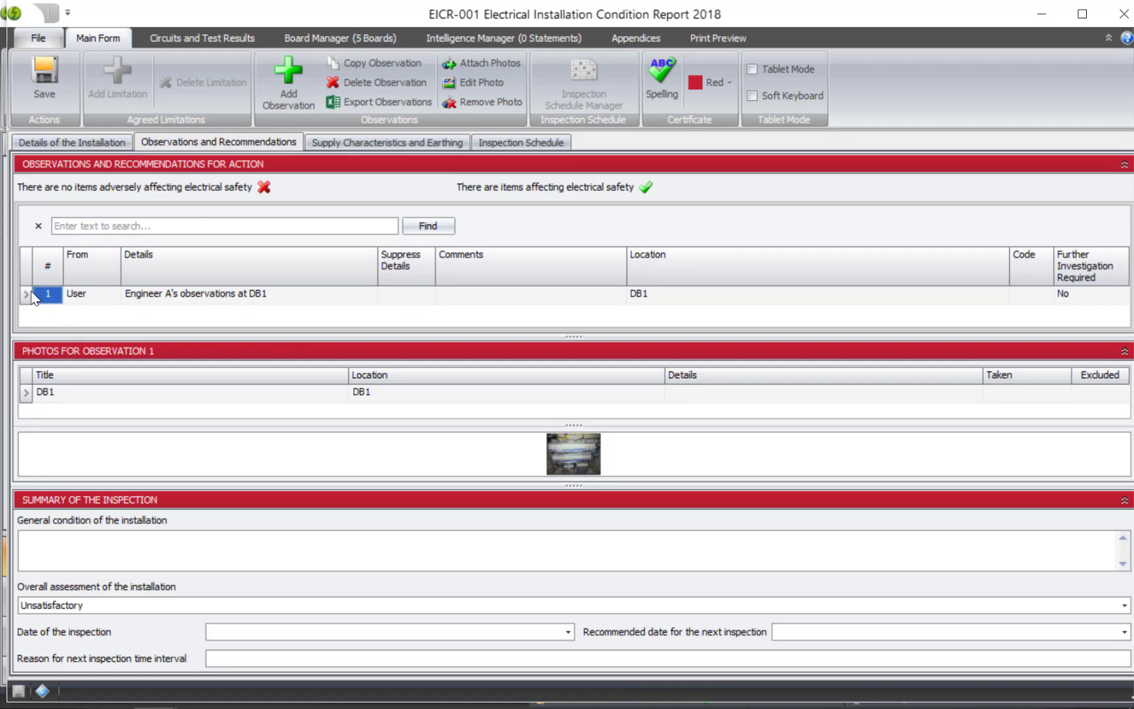
double_click(568, 455)
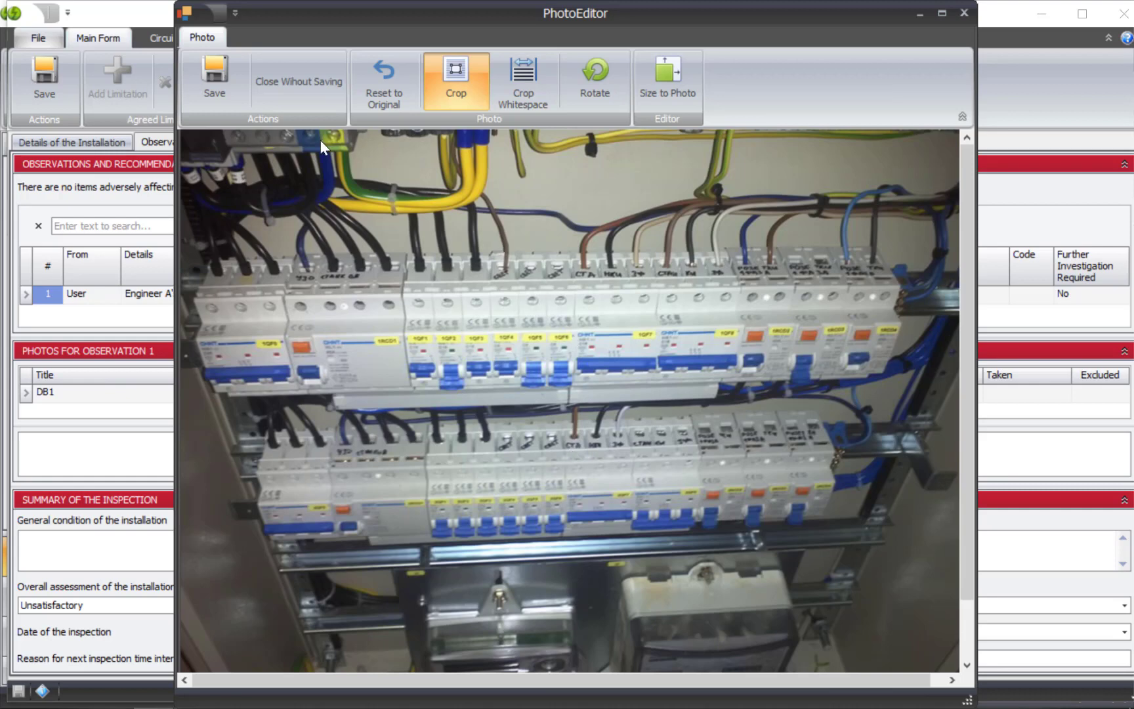
left_click(959, 13)
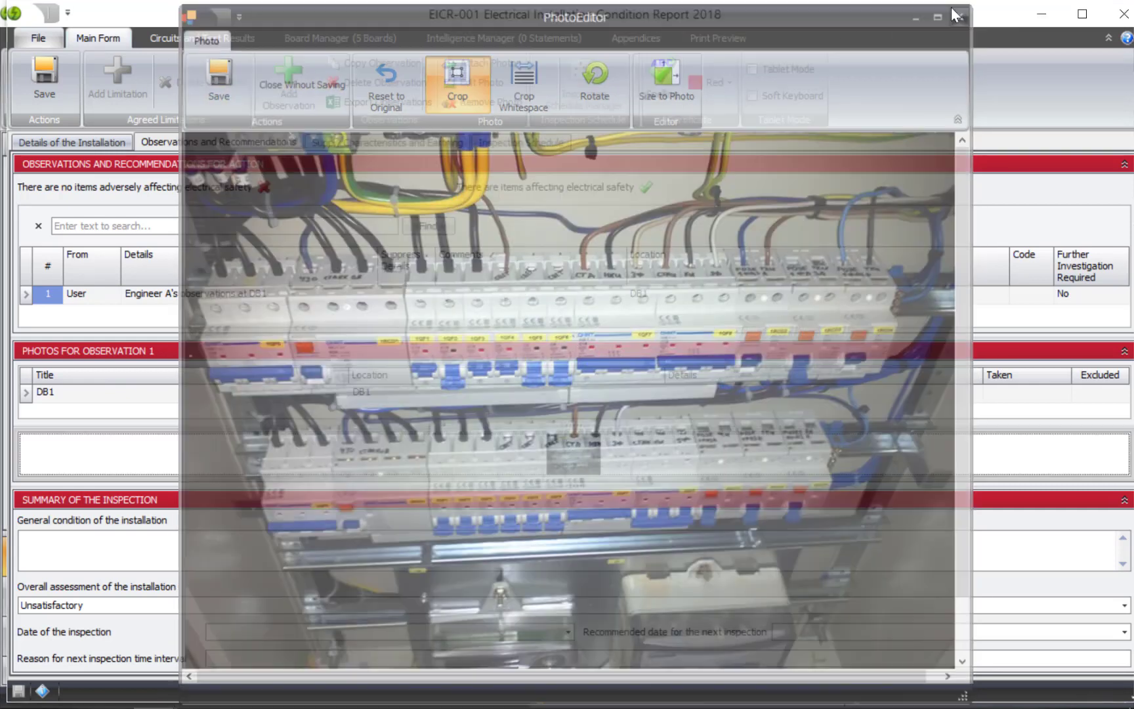
left_click(1123, 13)
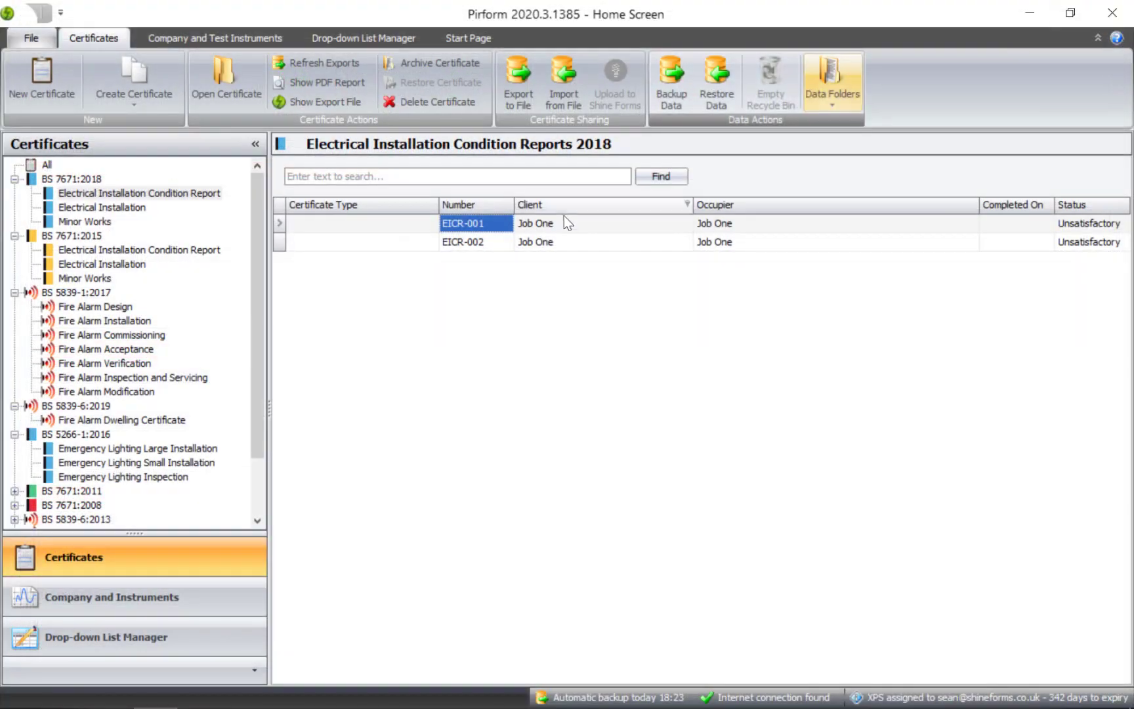
Review certificate EICR-002's distribution boards and its observations and recommendations, and close the certificate.
double_click(548, 243)
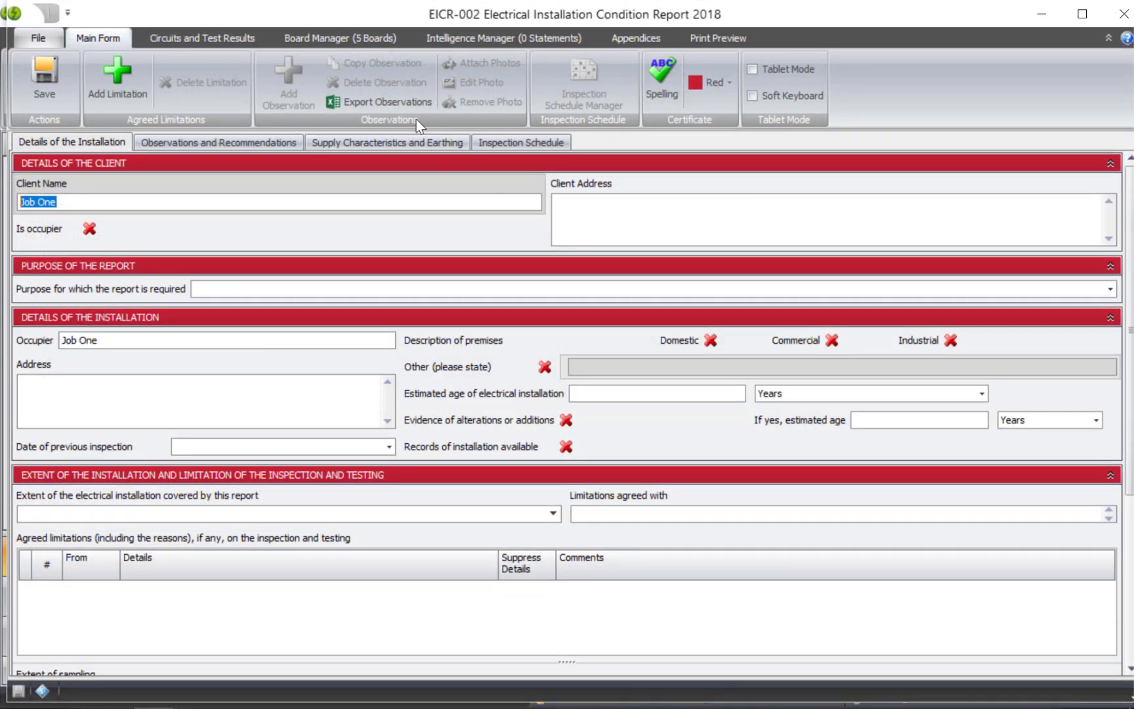
left_click(374, 39)
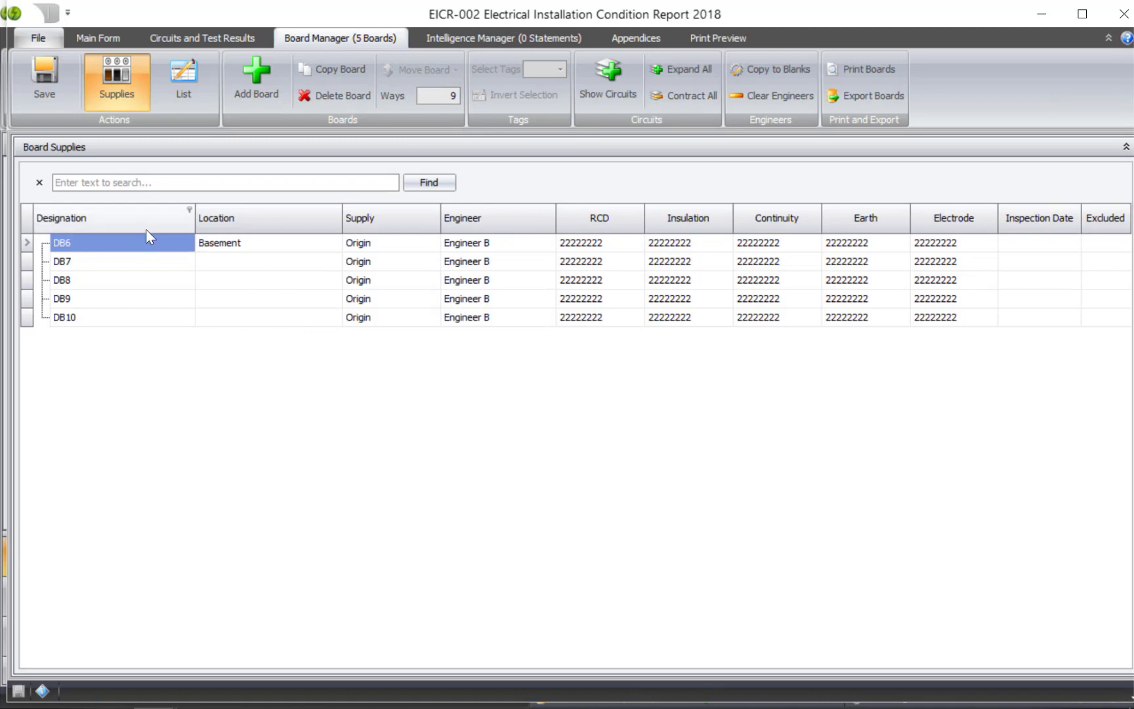
left_click(93, 38)
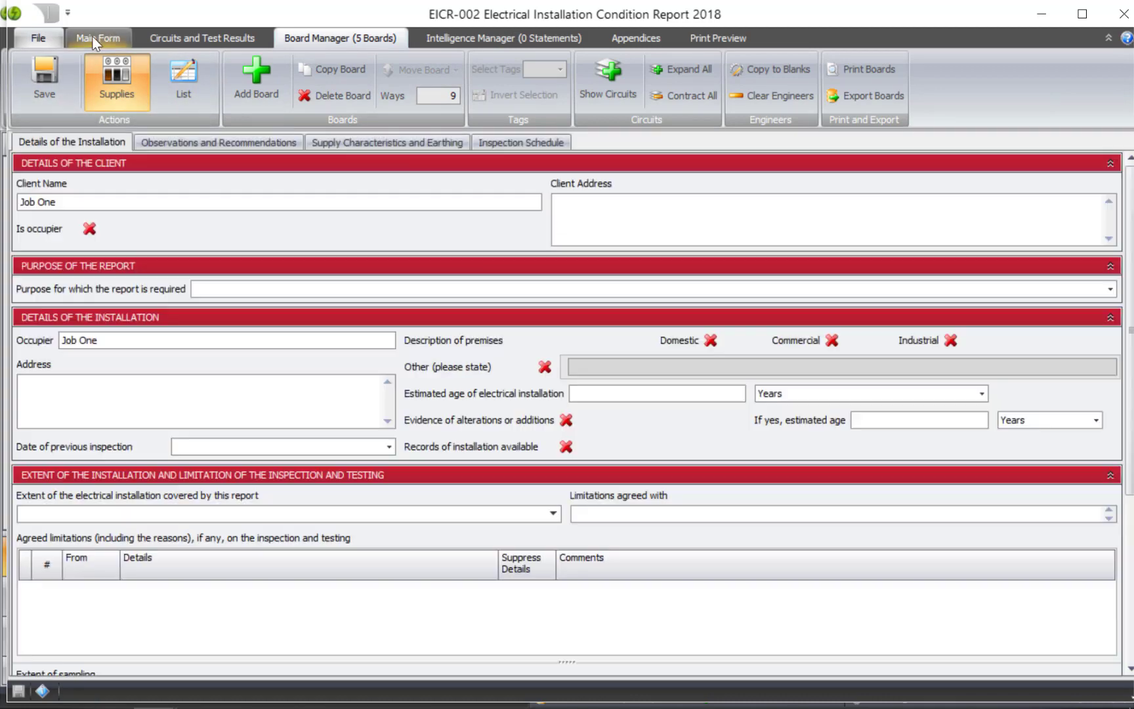
left_click(167, 141)
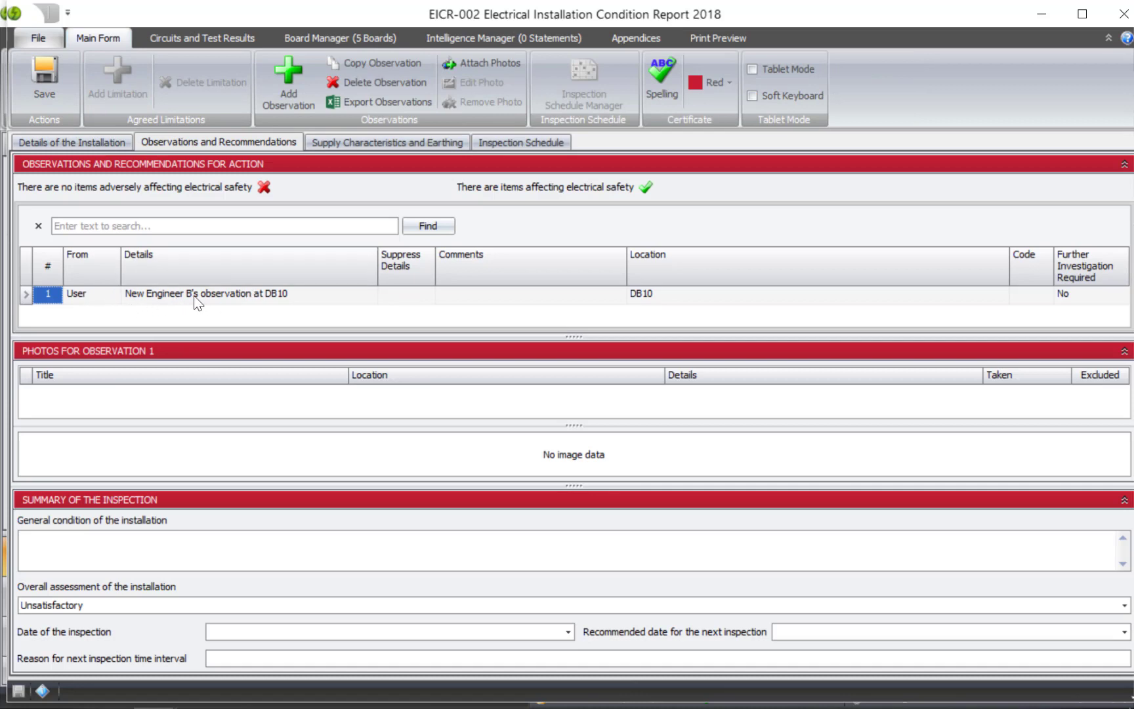
left_click(1120, 14)
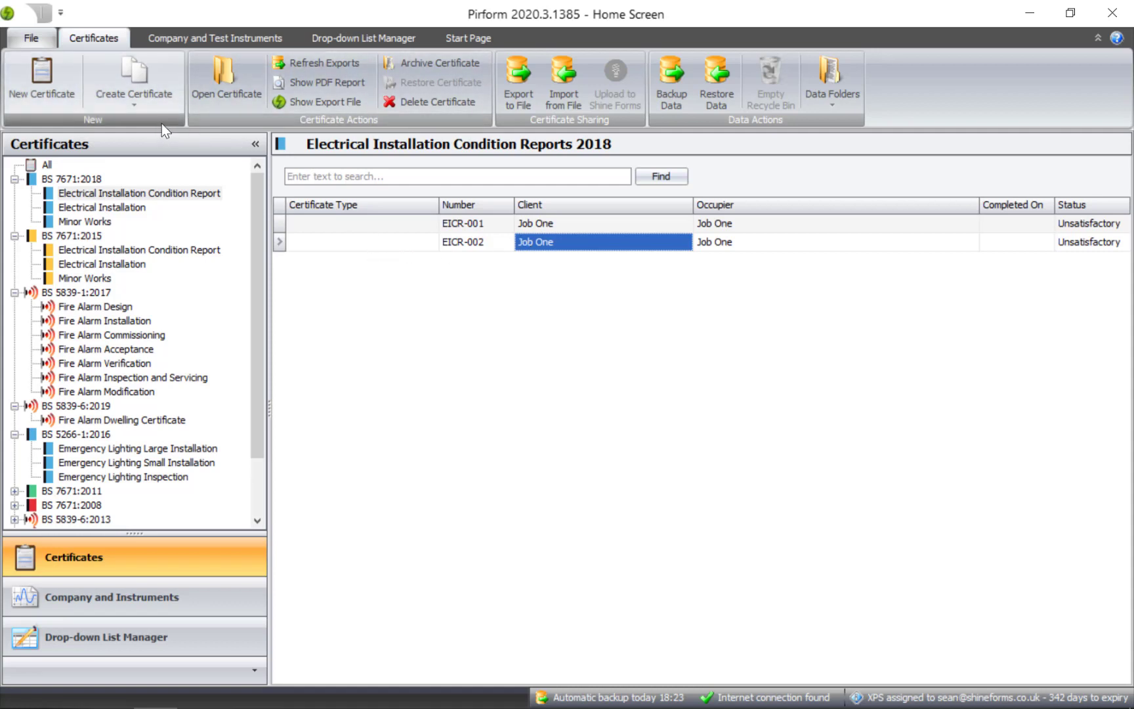
Create a new BS 7671:2018 Electrical Installation Condition Report numbered EICR-Main with 0 boards and QS as engineer.
left_click(59, 74)
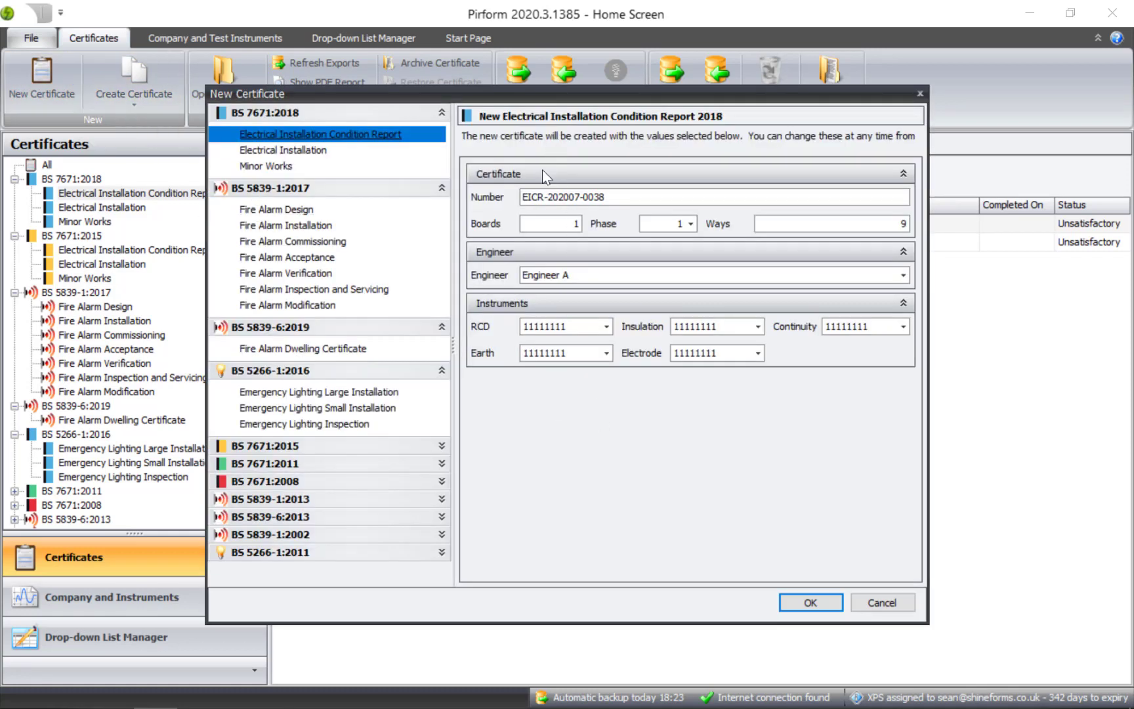
left_click_drag(548, 196, 1057, 242)
type("Main")
left_click(819, 280)
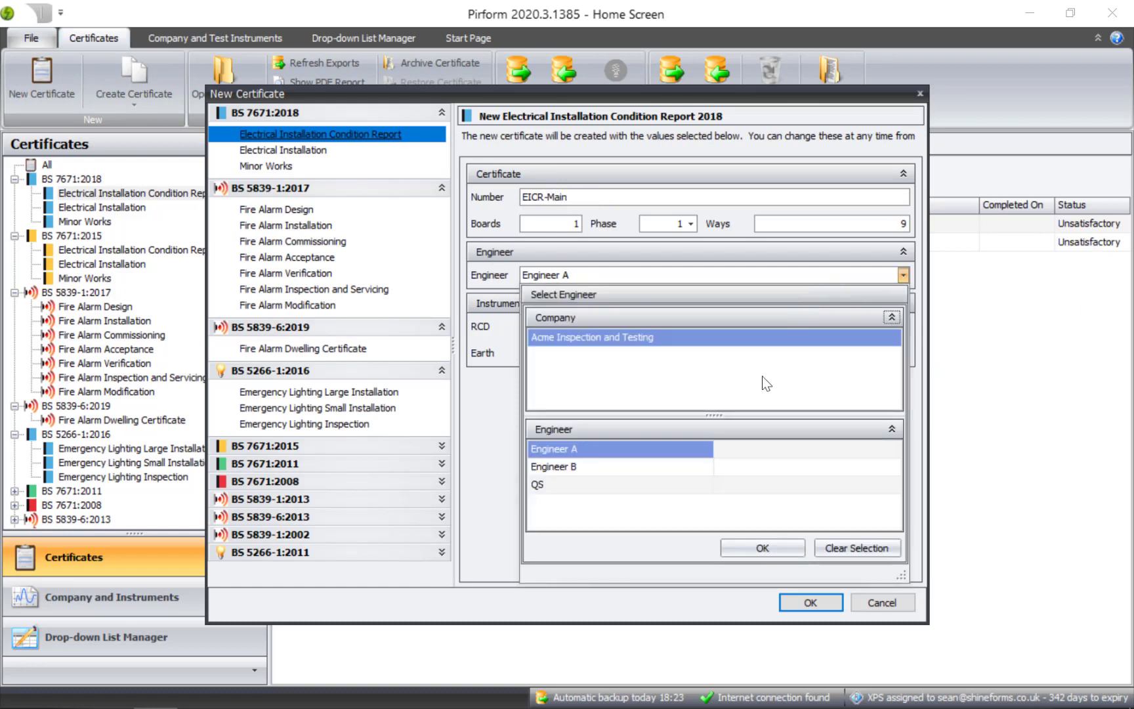
left_click(718, 484)
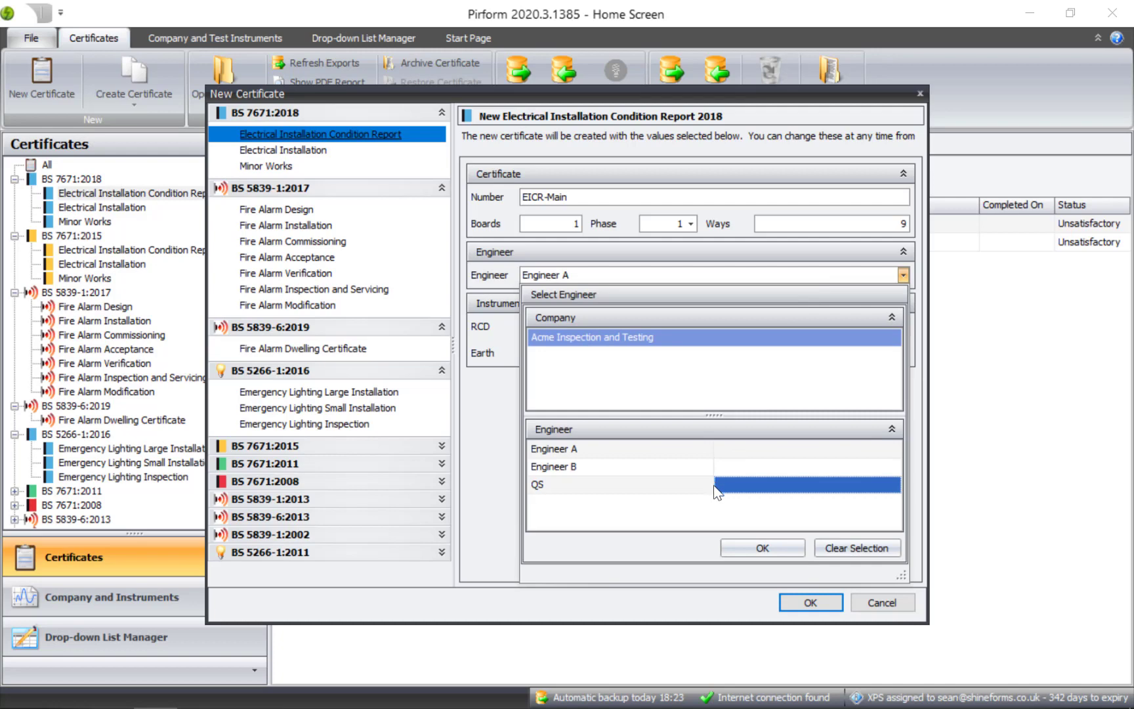
left_click(756, 546)
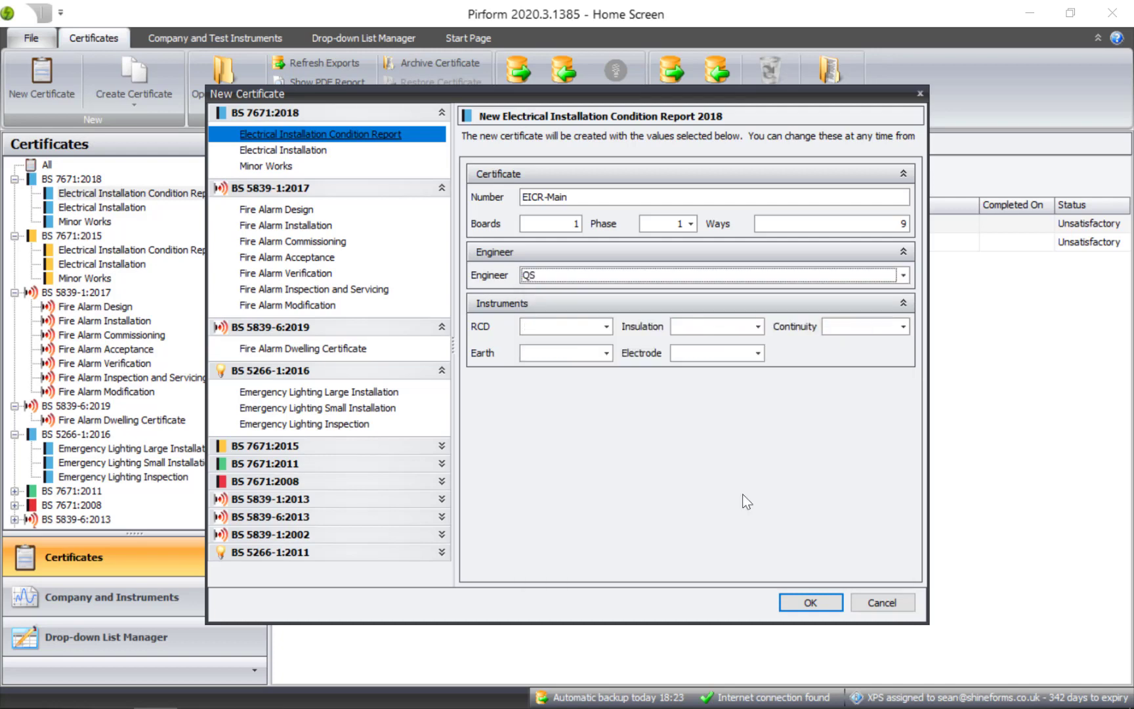
left_click(570, 223)
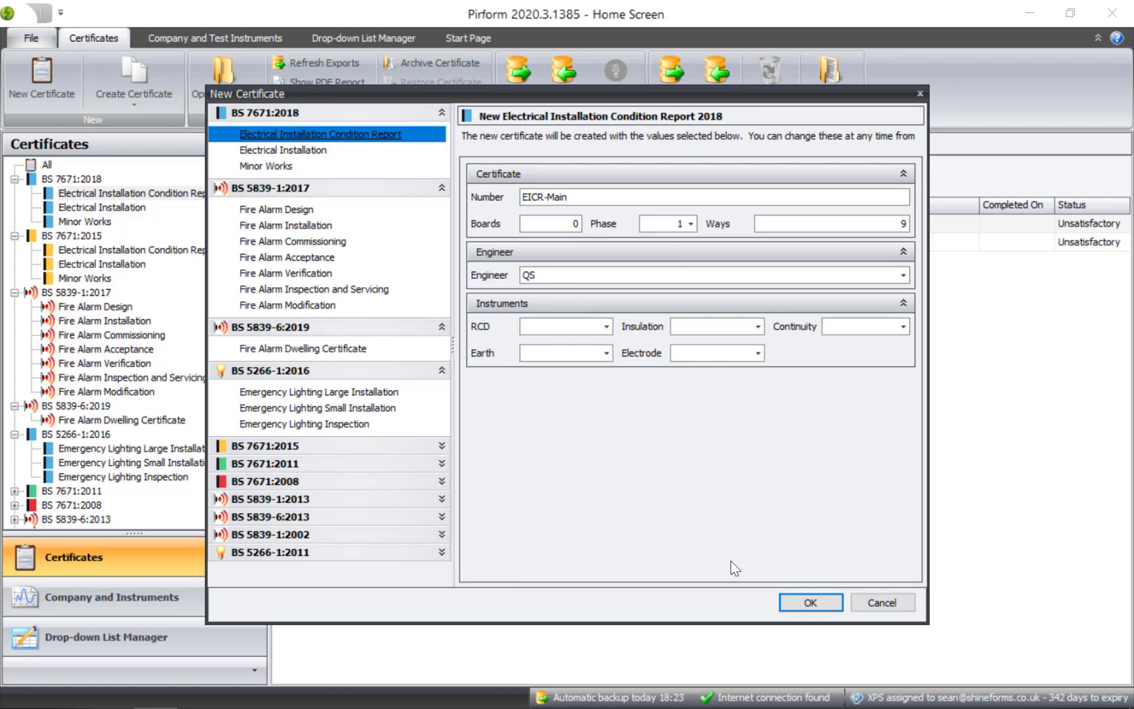
left_click(806, 603)
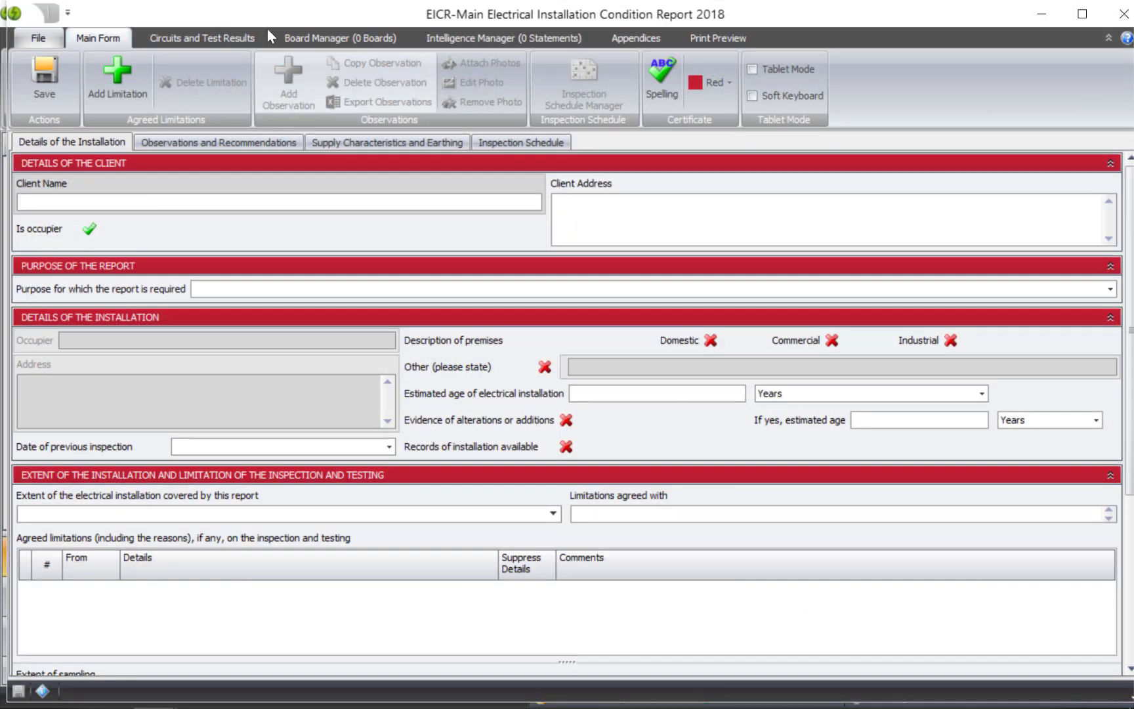
Check the board list of the EICR-Main certificate, then save and close the certificate.
left_click(340, 36)
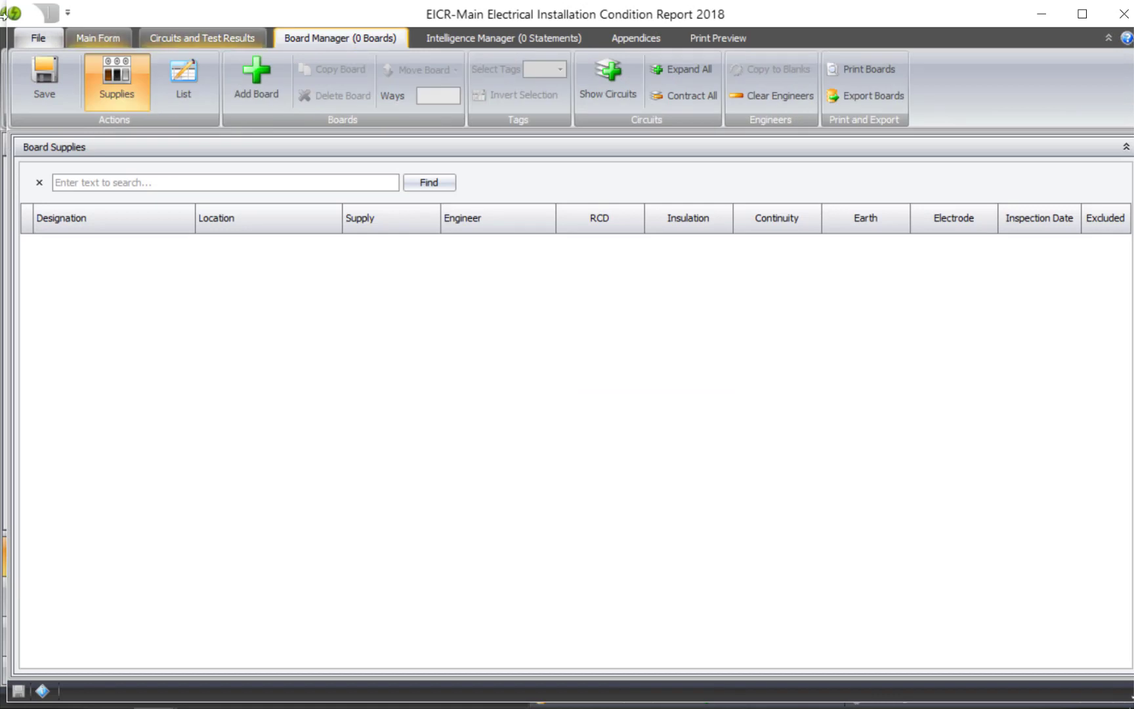
left_click(30, 37)
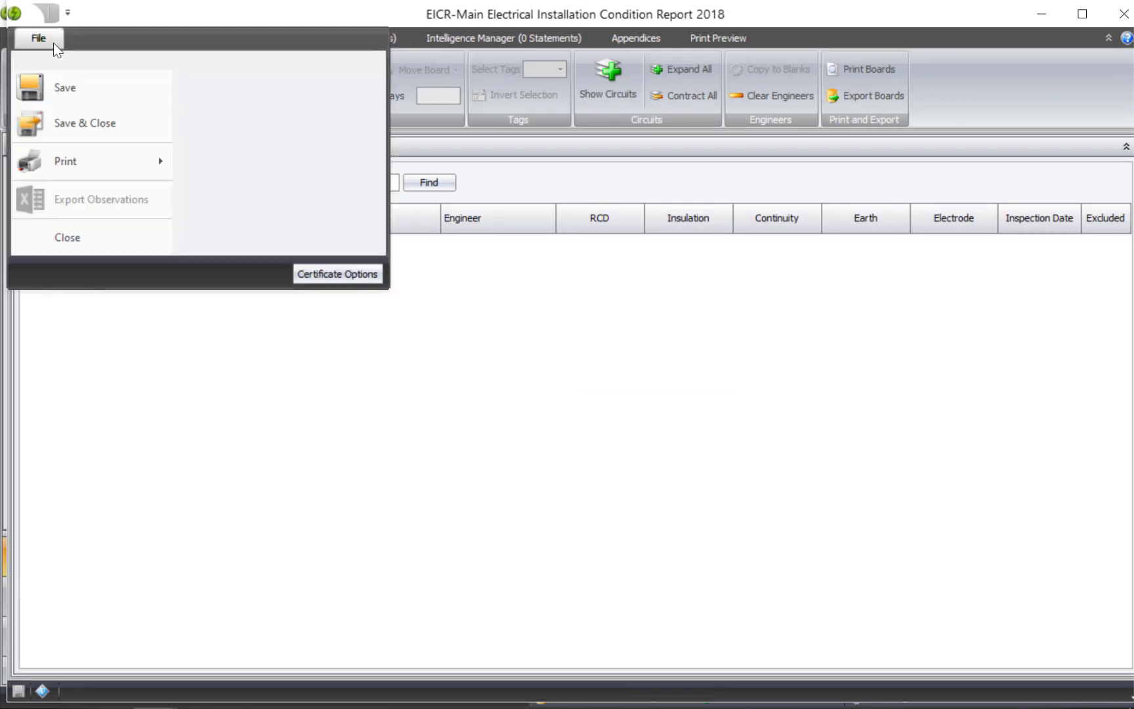
left_click(40, 84)
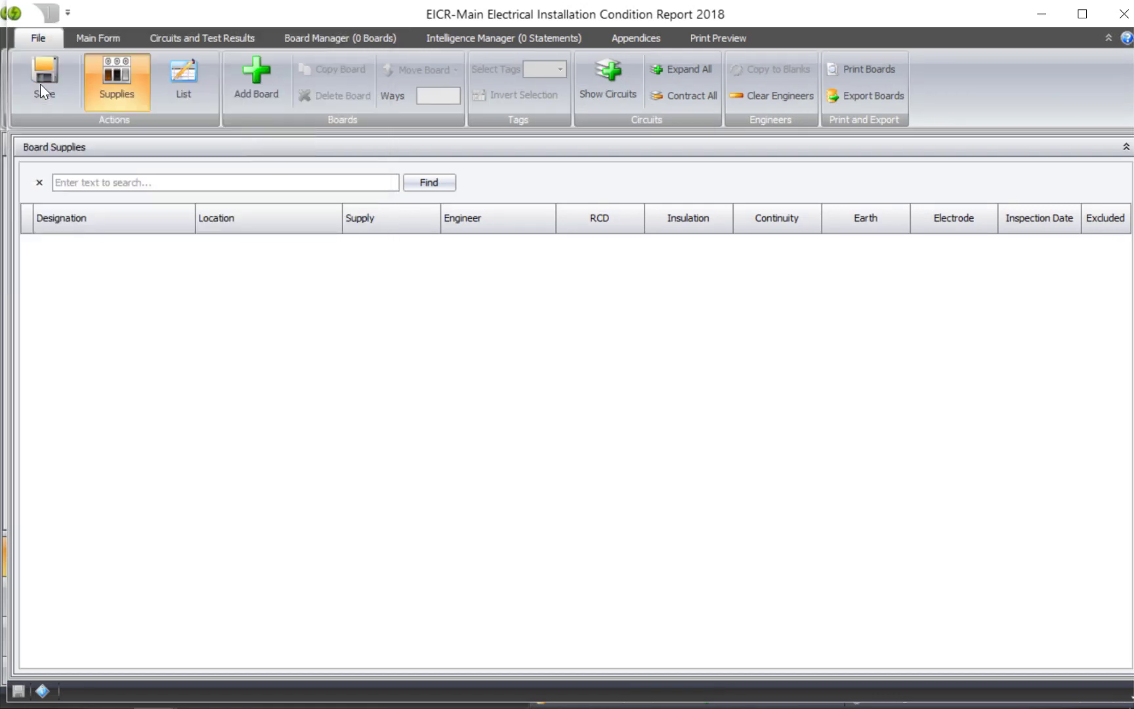
left_click(1123, 13)
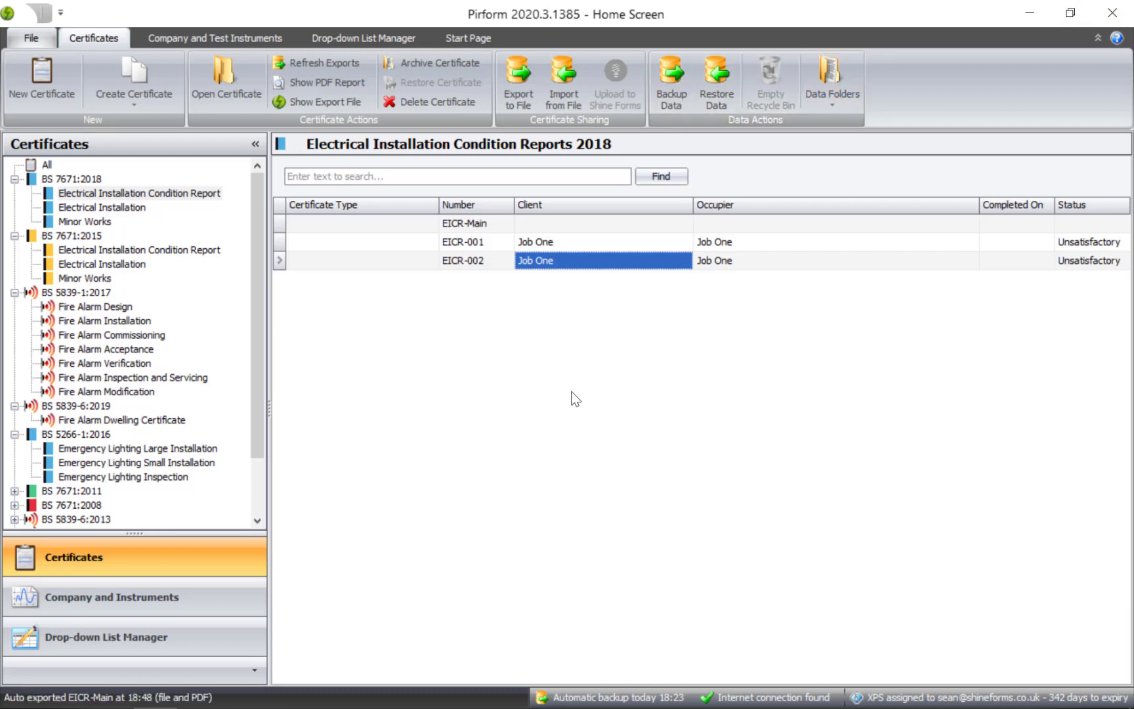
Start merging boards and observations into the EICR-Main certificate.
left_click(385, 223)
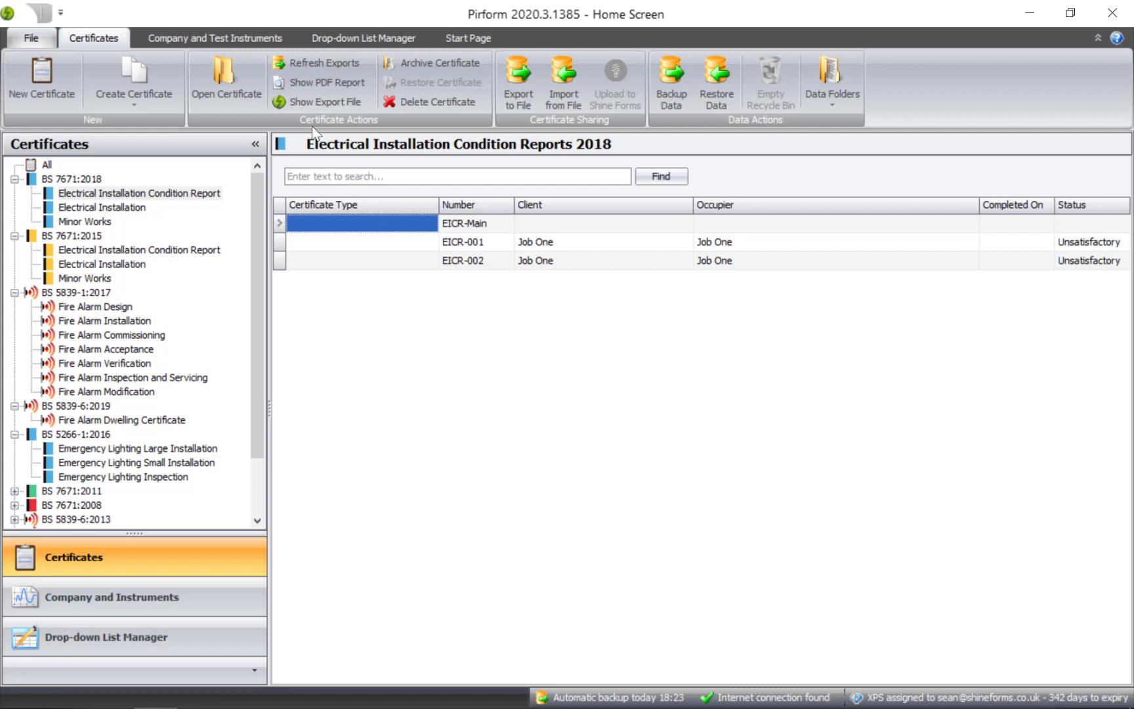
left_click(147, 97)
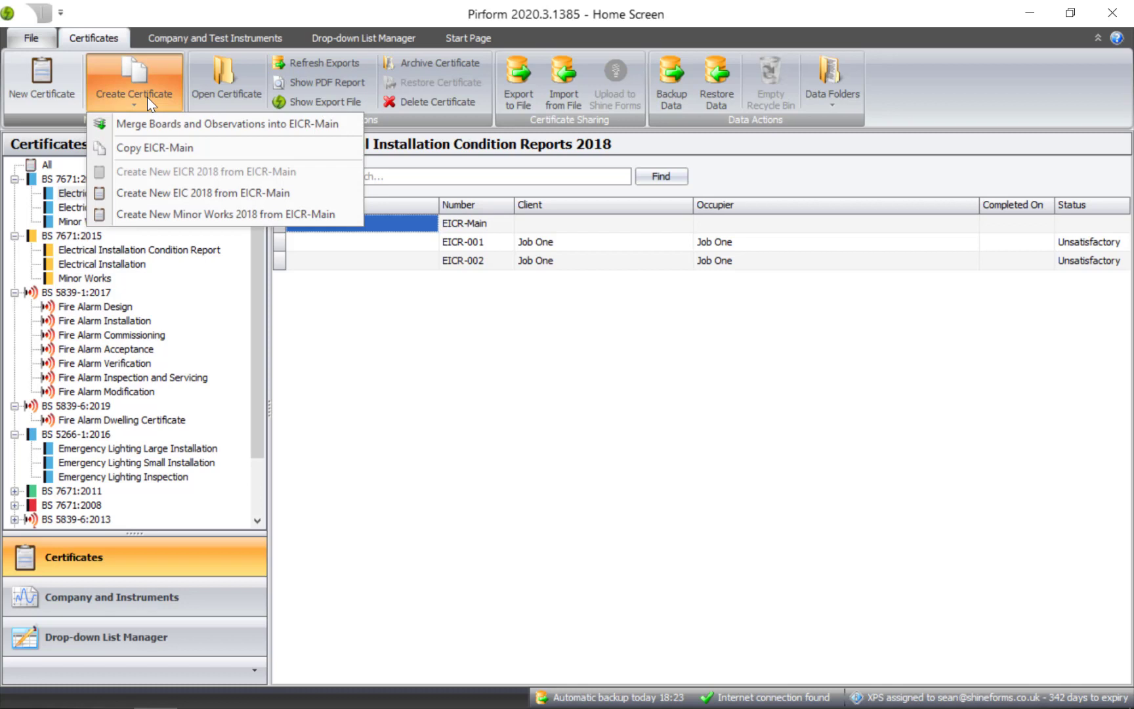
left_click(152, 130)
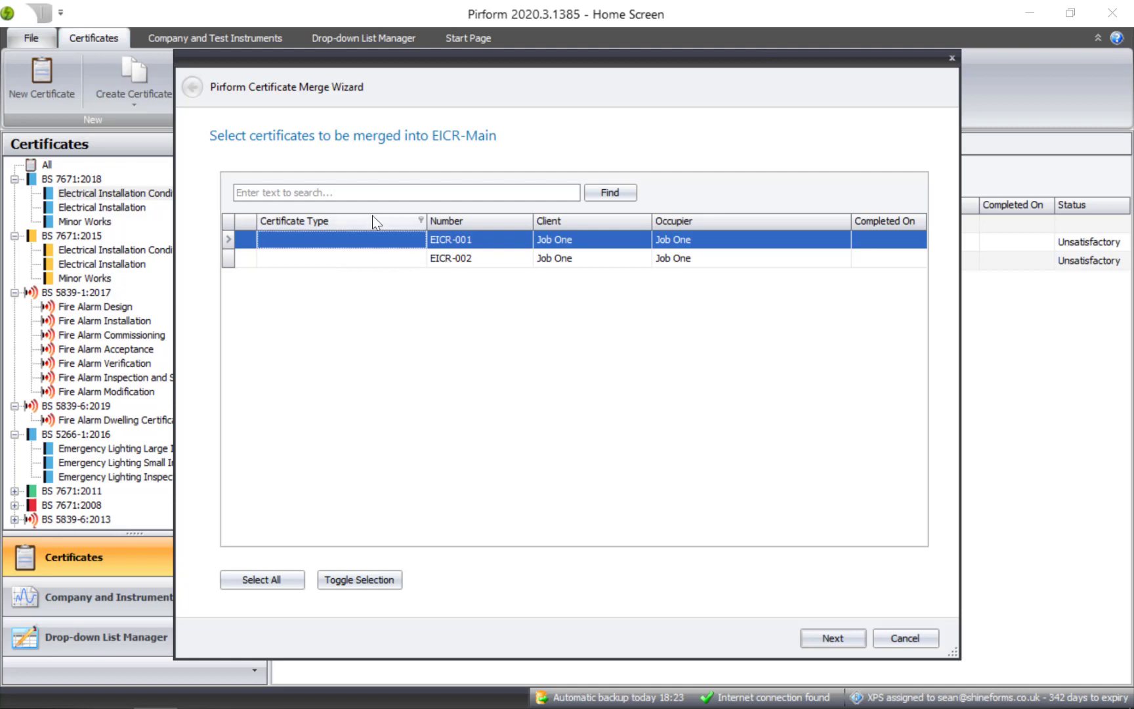
Search the certificates available for merging for 001 and clear the search.
left_click(397, 192)
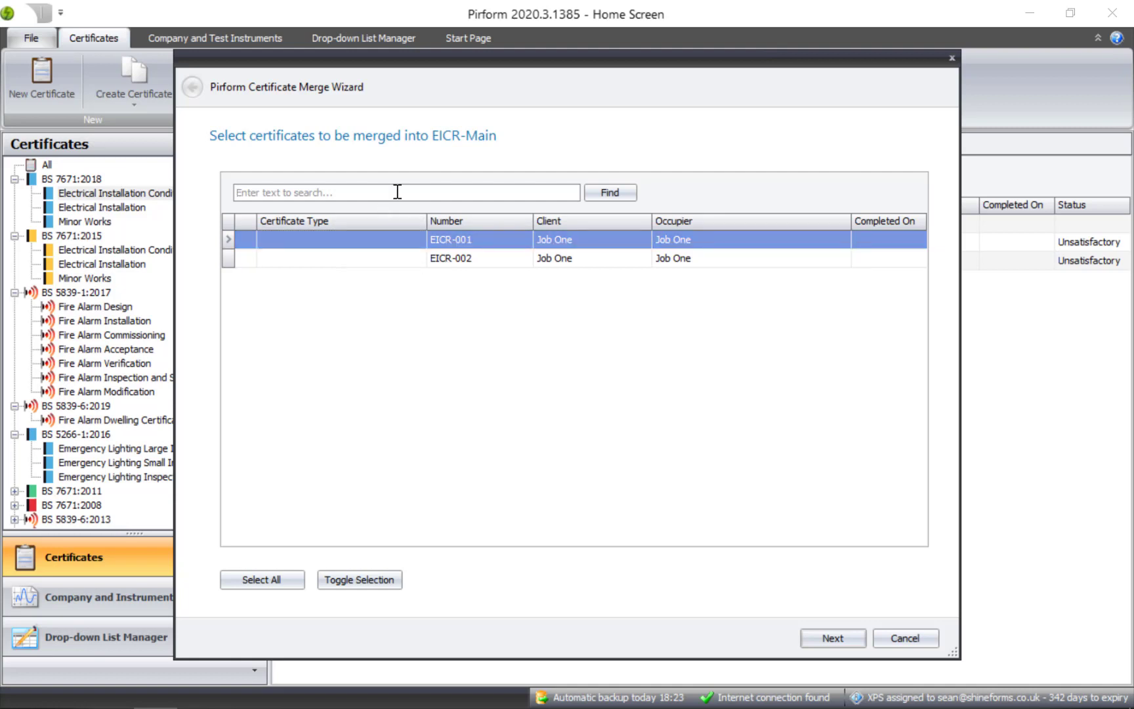
type("001")
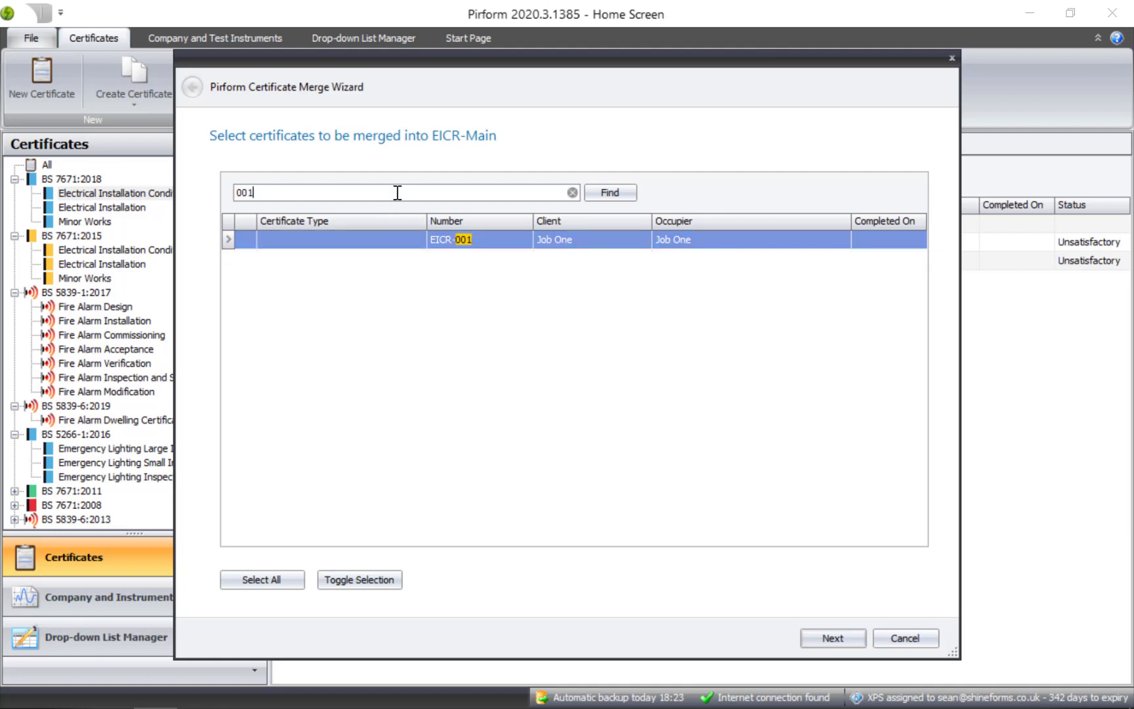
left_click(572, 193)
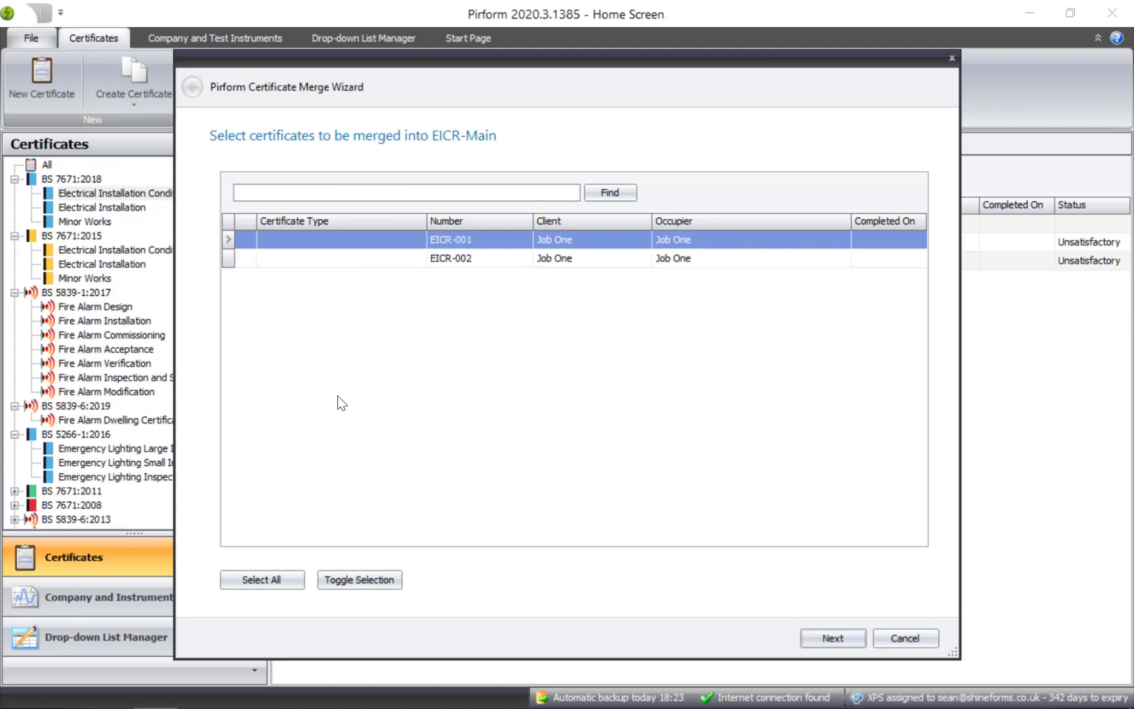
Try individual, full and inverted selection of the certificates EICR-001 and EICR-002 in the merge wizard.
left_click(246, 239)
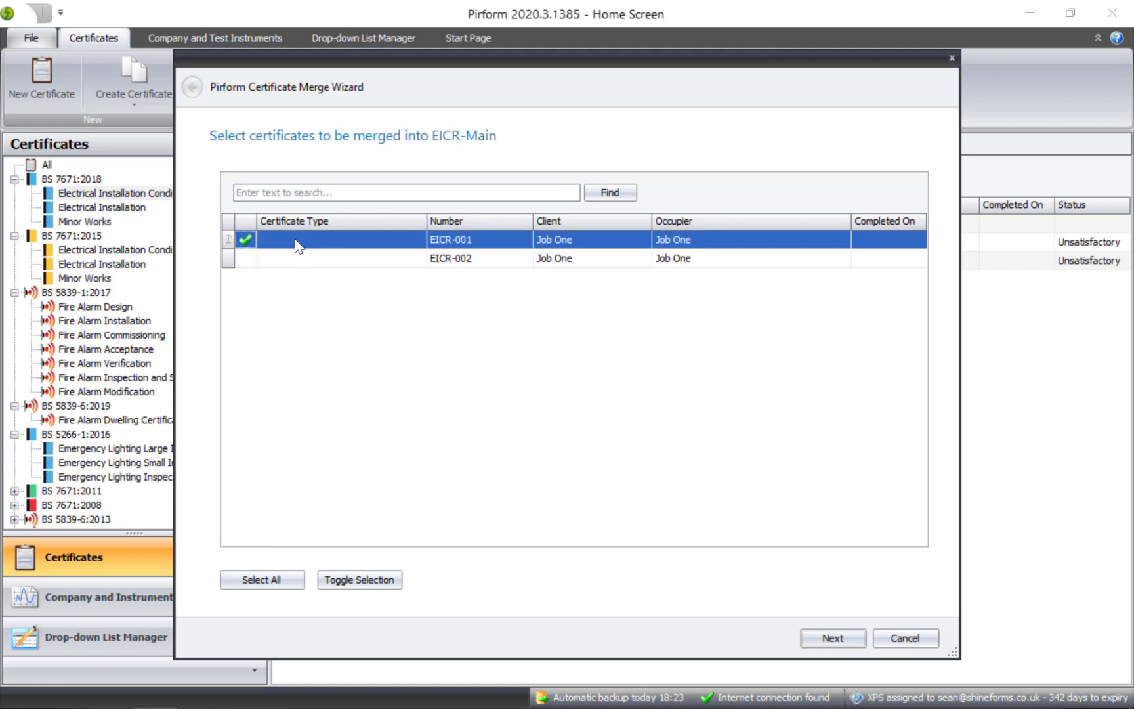
left_click(277, 576)
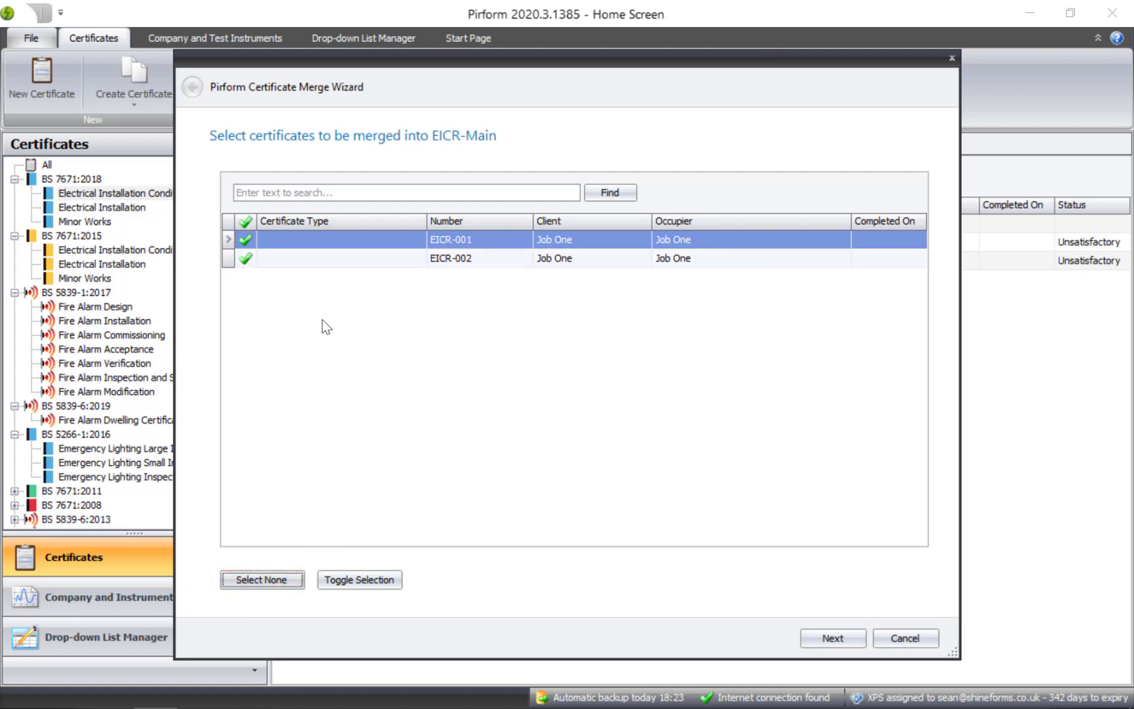
left_click(248, 259)
left_click(248, 260)
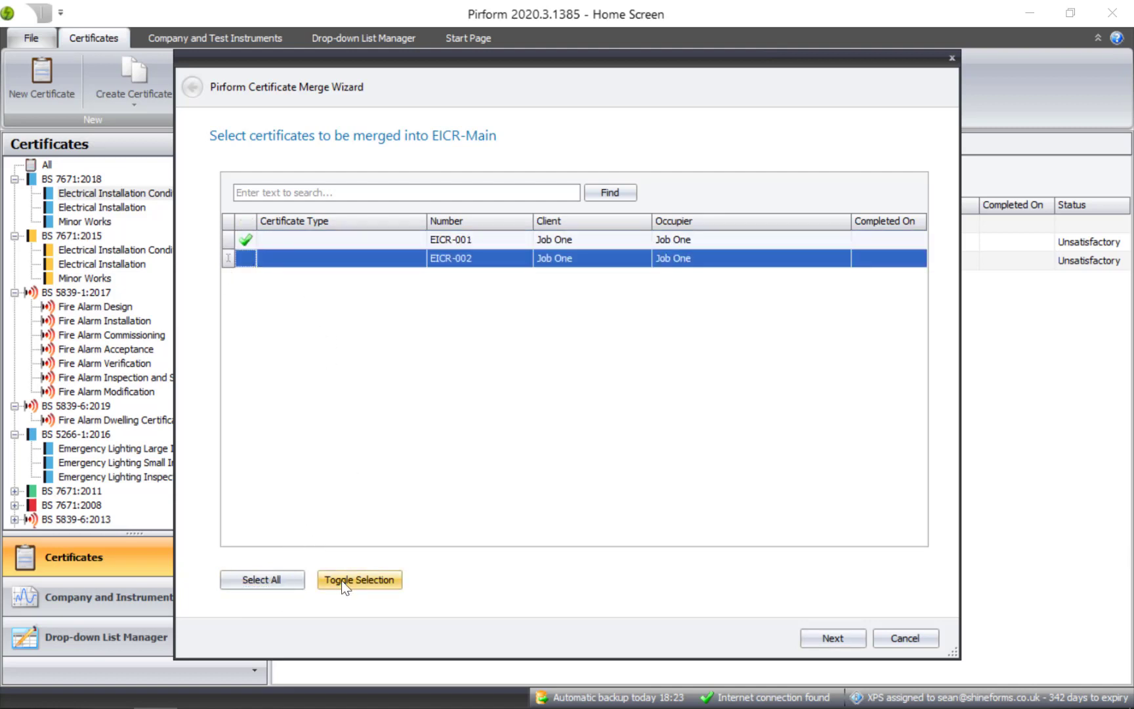
left_click(341, 580)
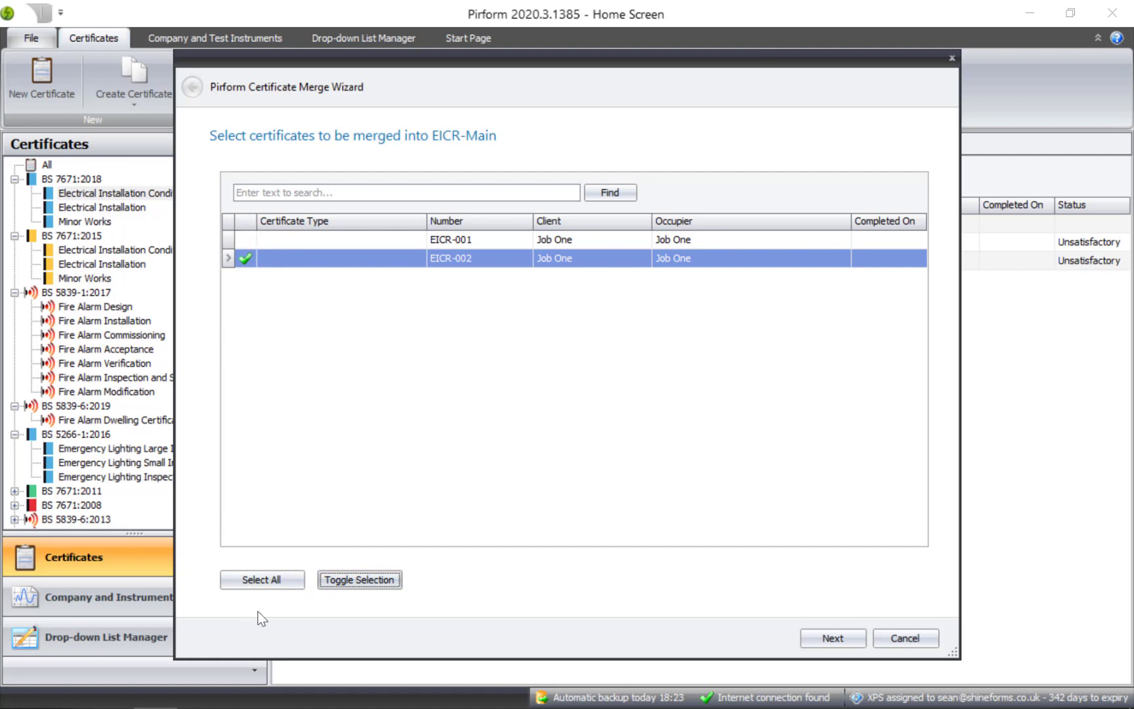
Select both EICR-001 and EICR-002 for merging into EICR-Main and continue to the board selection.
left_click(278, 576)
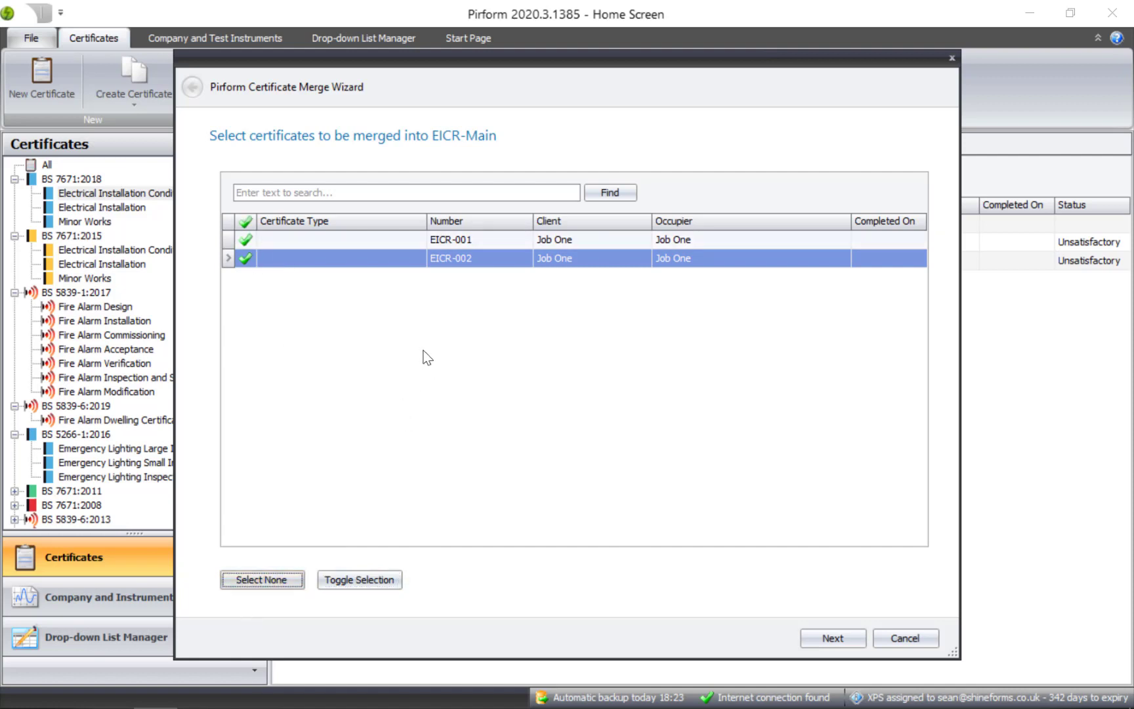
left_click(827, 637)
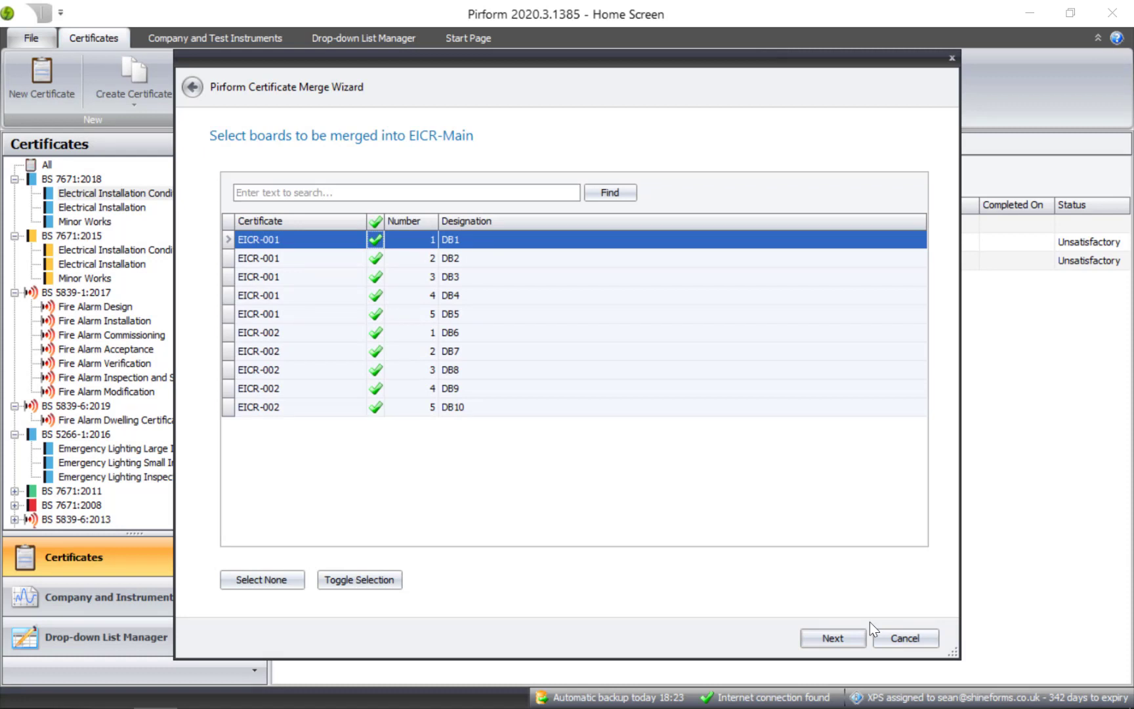
Try selecting only boards DB3 and DB6 in the merge wizard before reselecting all boards.
left_click(261, 580)
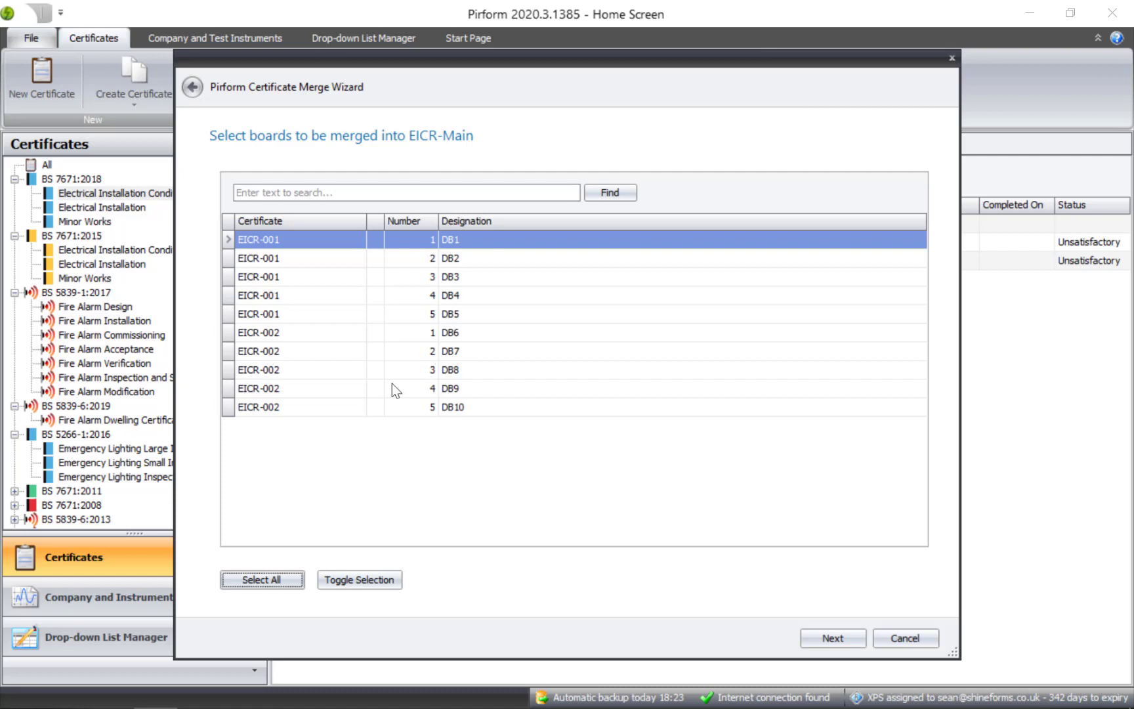
left_click(375, 277)
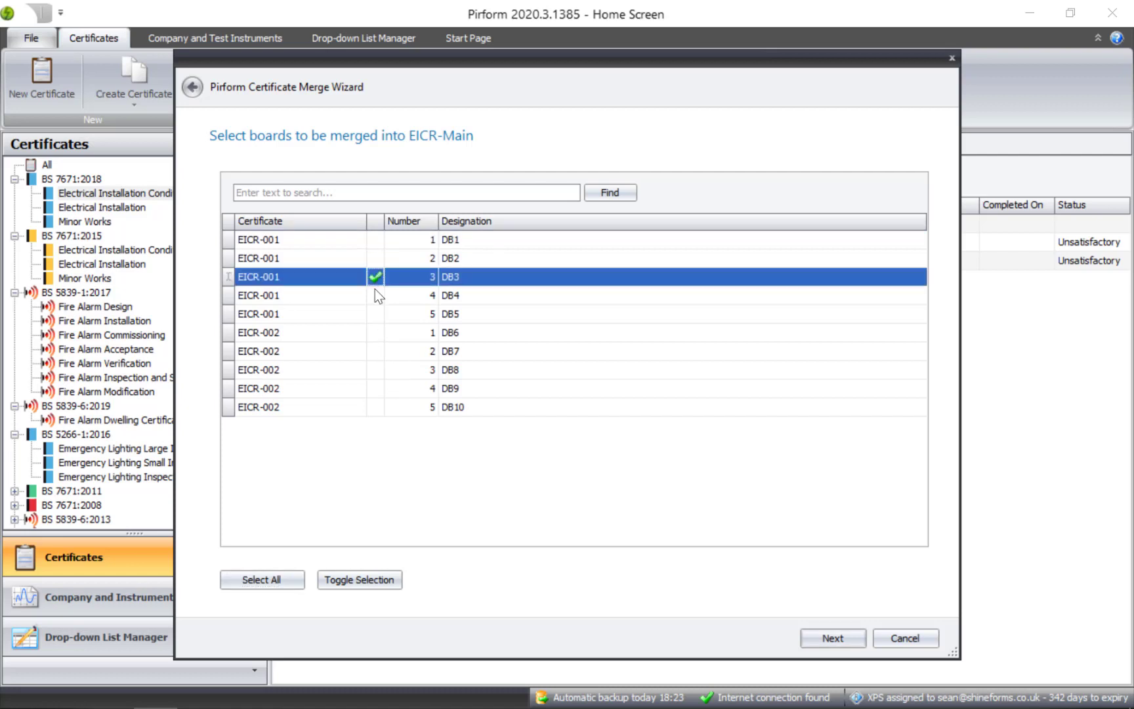
left_click(375, 332)
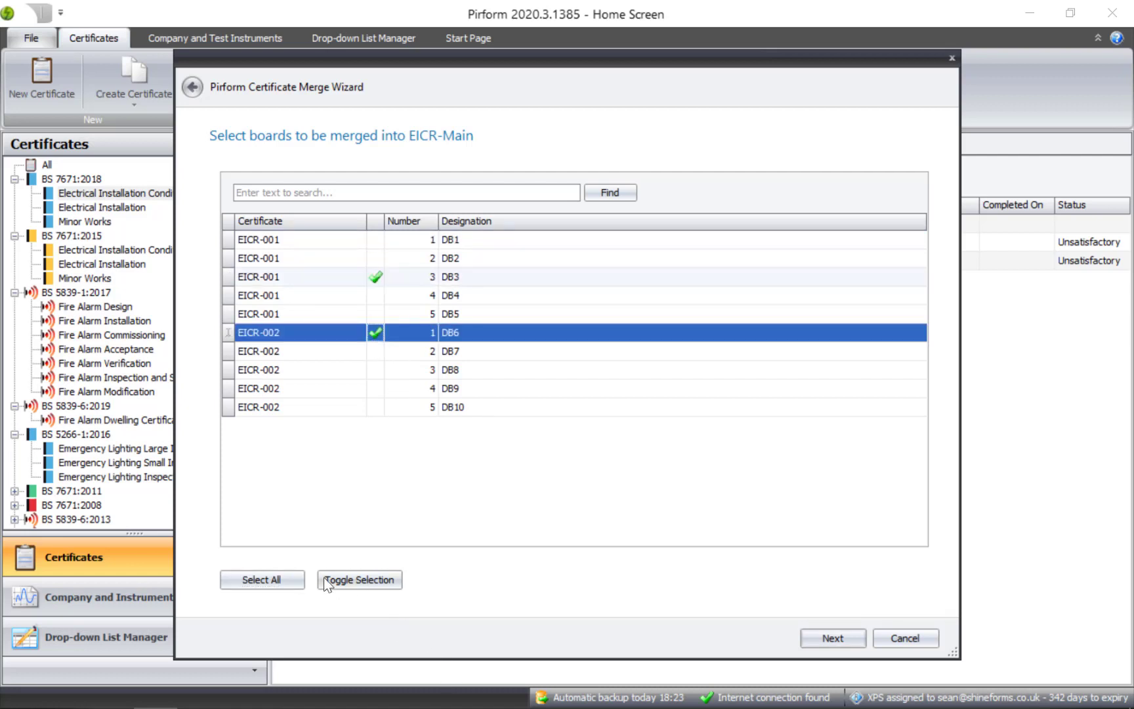
left_click(280, 578)
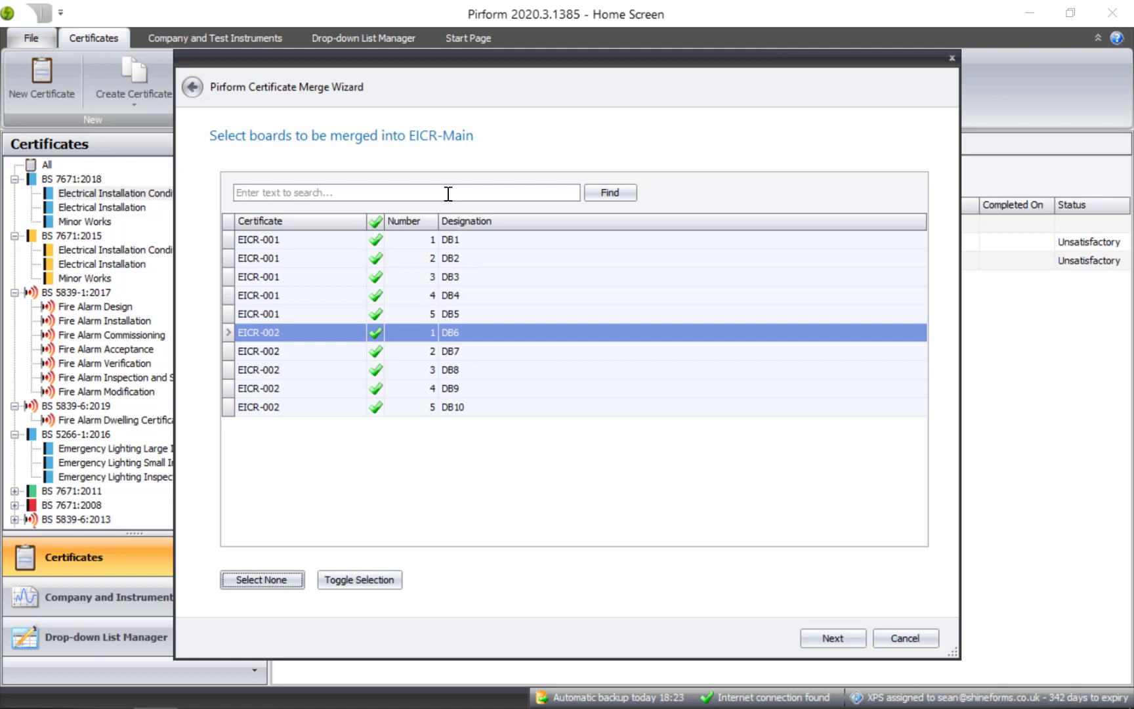
Review the planned merge actions, merge the boards and observations into EICR-Main, and open the merged certificate.
left_click(834, 641)
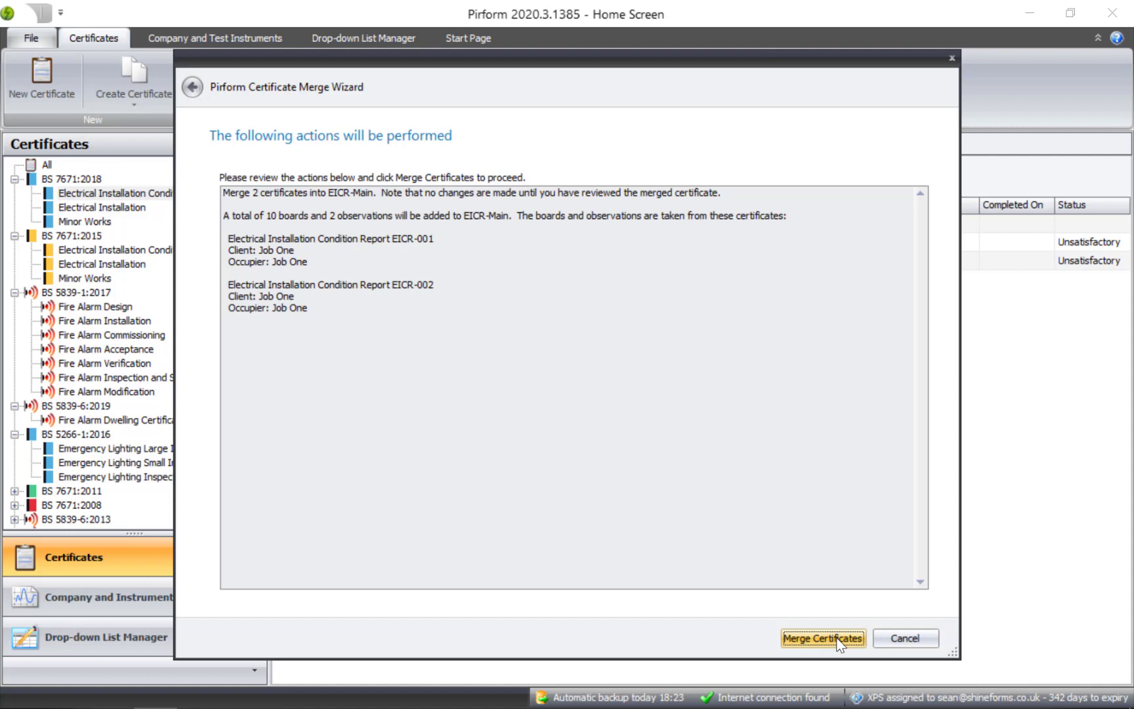
left_click(388, 195)
left_click_drag(387, 195, 741, 189)
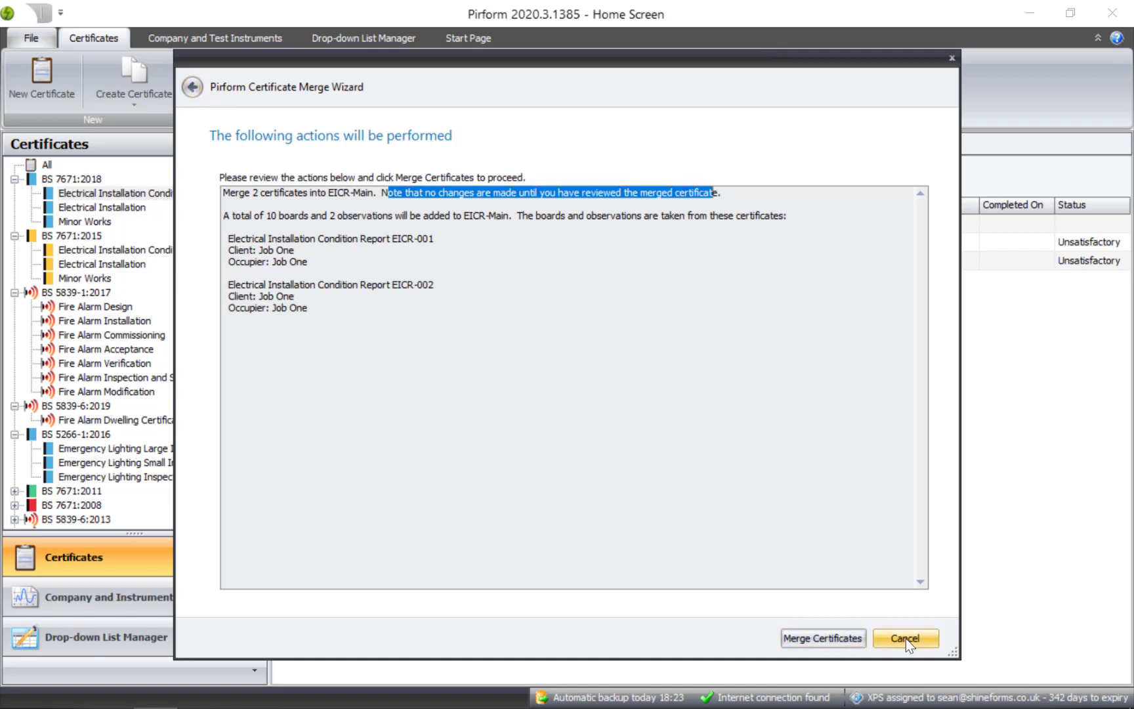
left_click(827, 641)
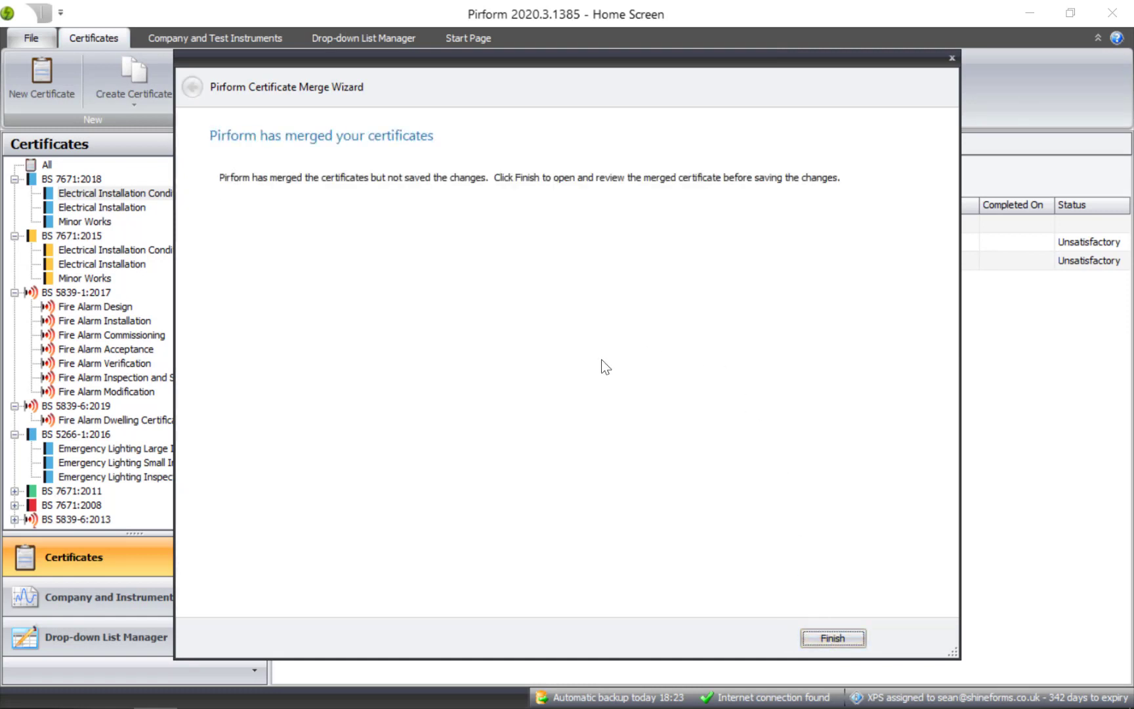
left_click(833, 637)
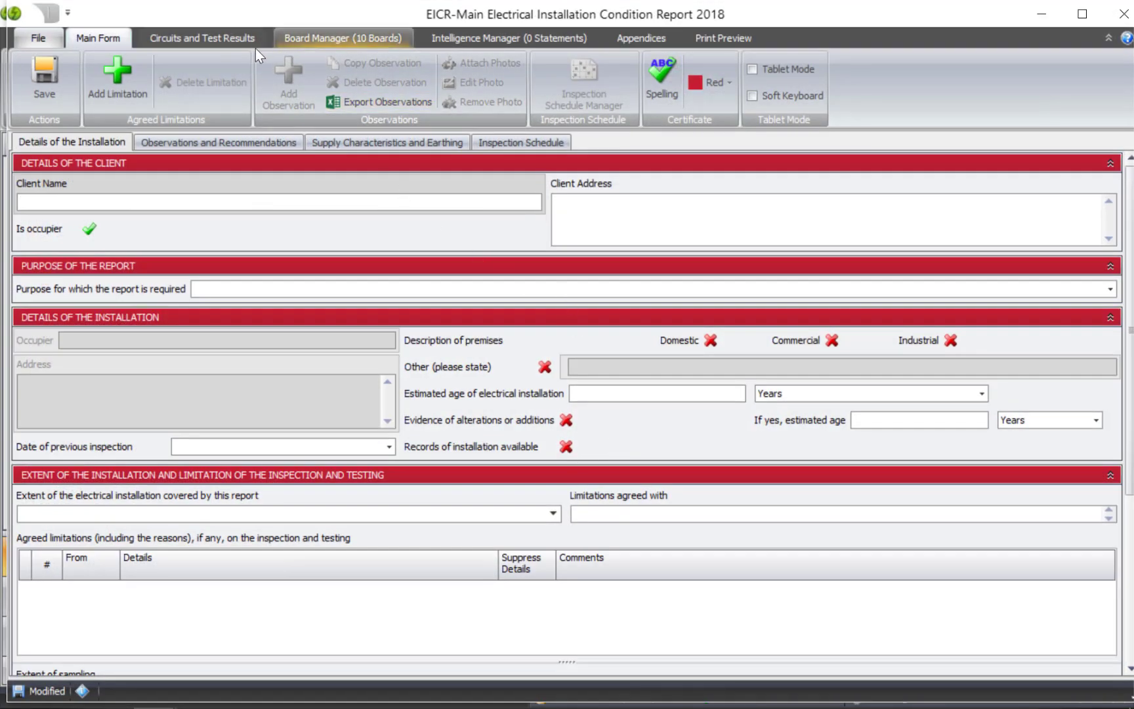
Check the merged boards of EICR-Main in the Board Manager and bring up its observations and recommendations.
left_click(315, 37)
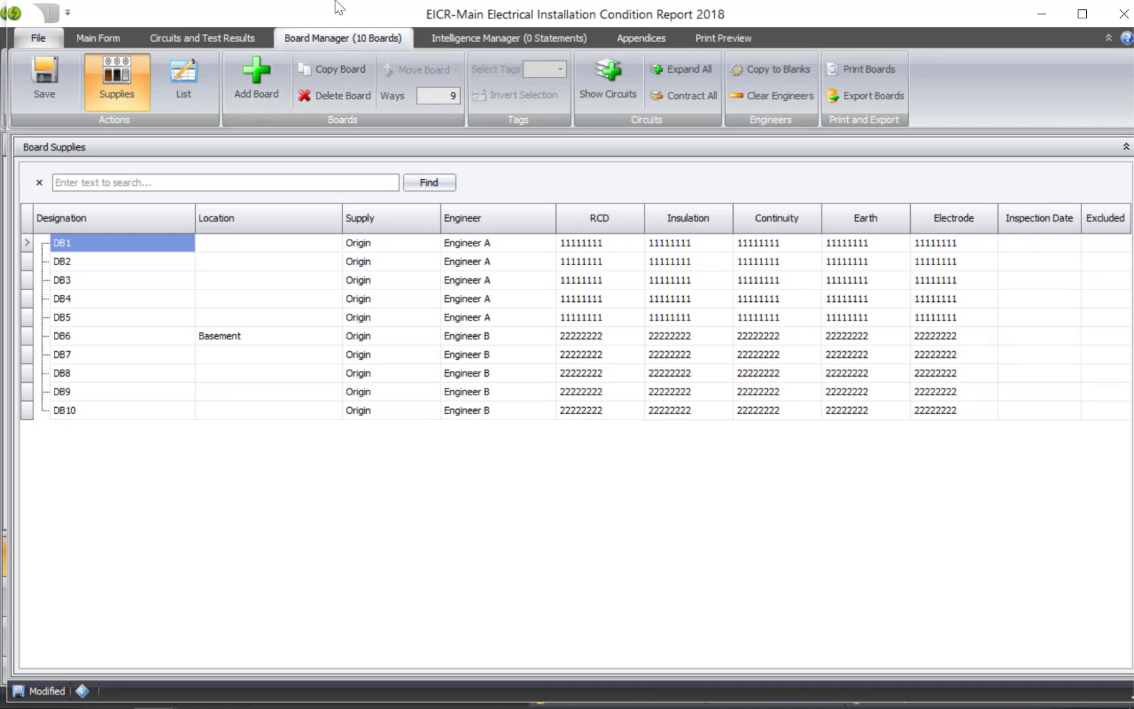
left_click(111, 34)
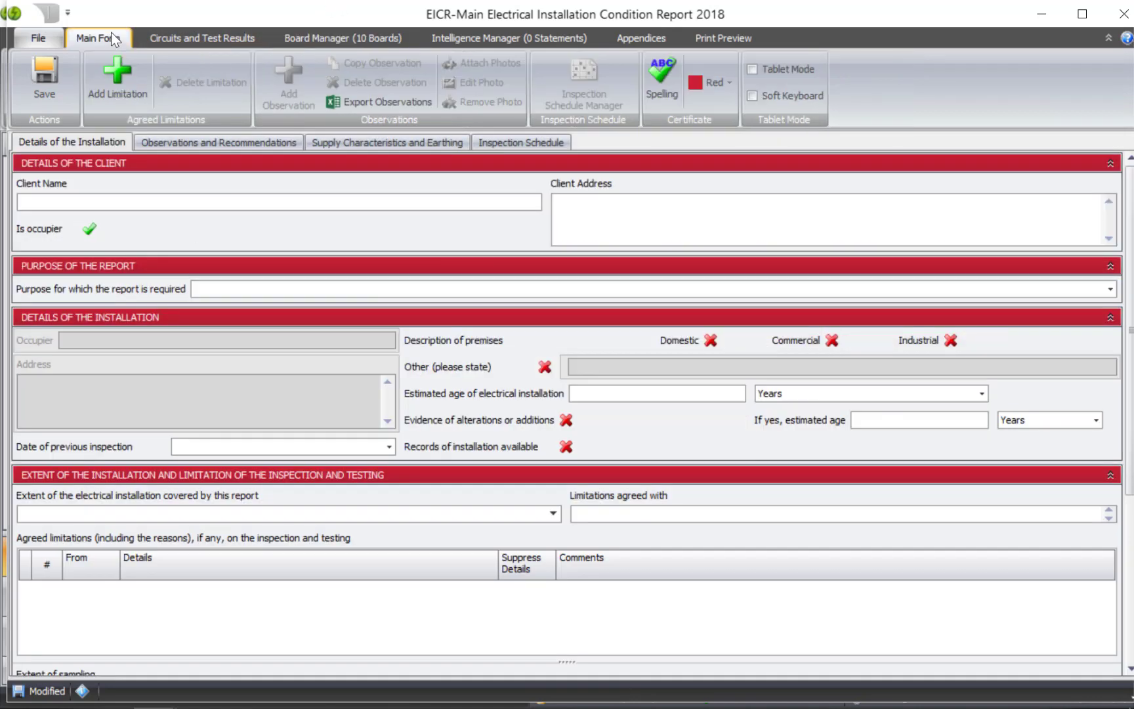
left_click(204, 138)
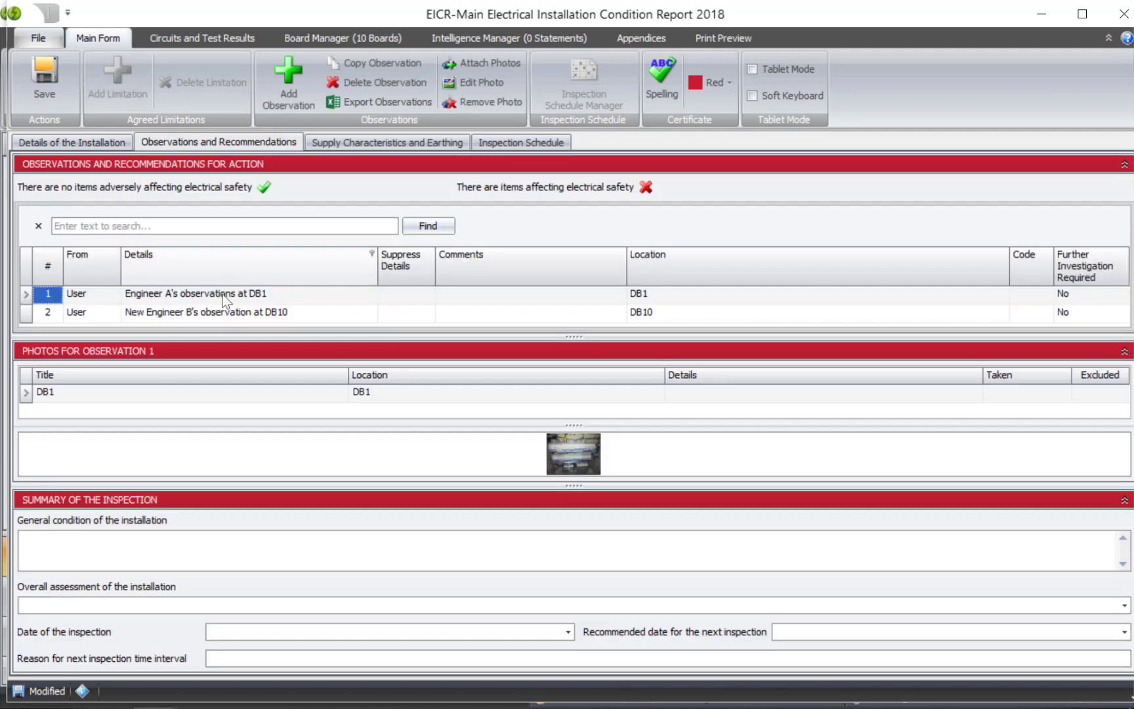
Collapse the inspection summary to enlarge the observations area and examine the photo attached to the DB1 observation.
left_click(1124, 500)
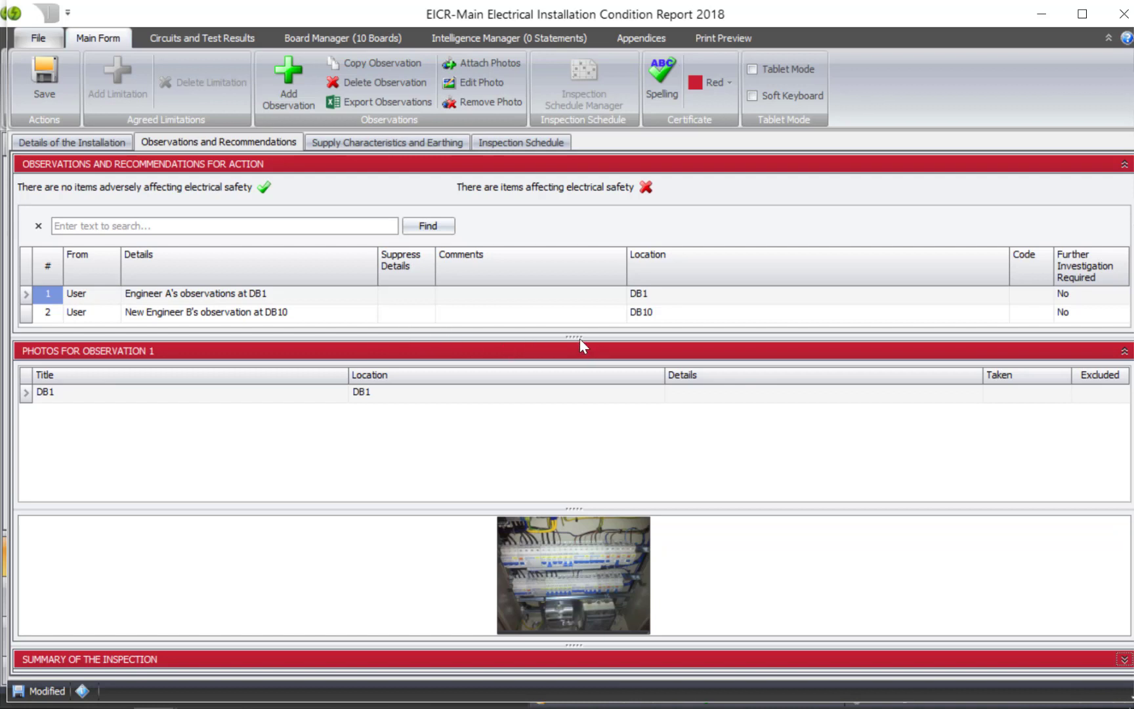
left_click_drag(576, 337, 583, 386)
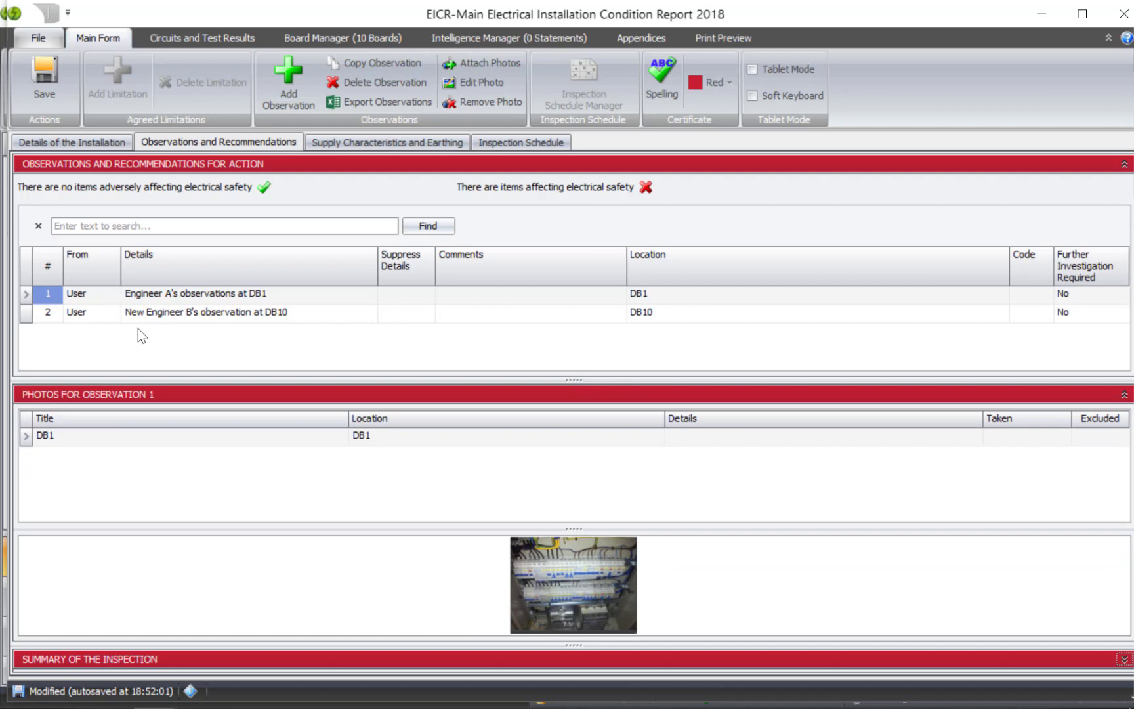
left_click(24, 317)
left_click(29, 294)
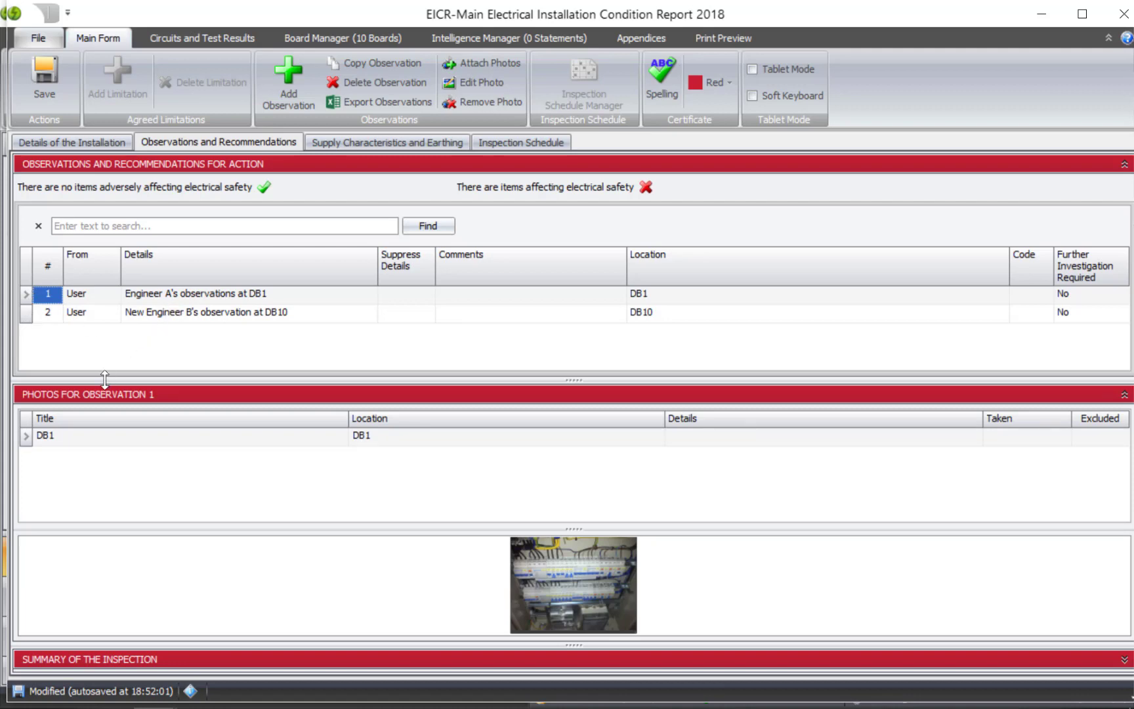
double_click(585, 601)
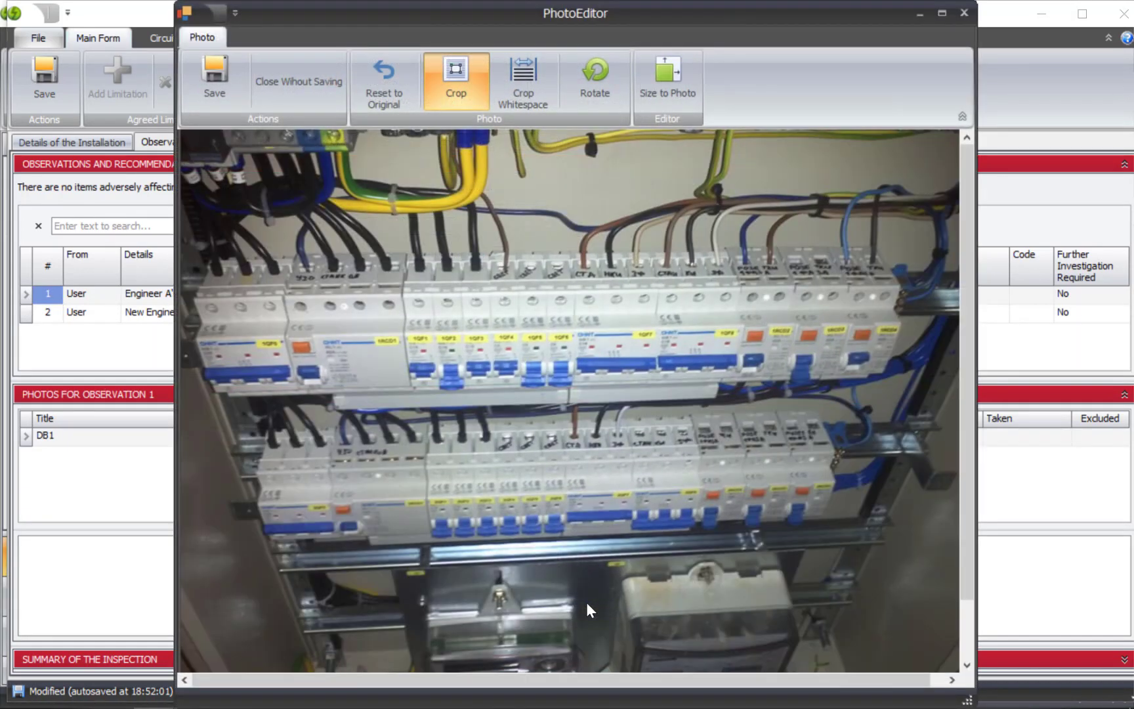
left_click(963, 14)
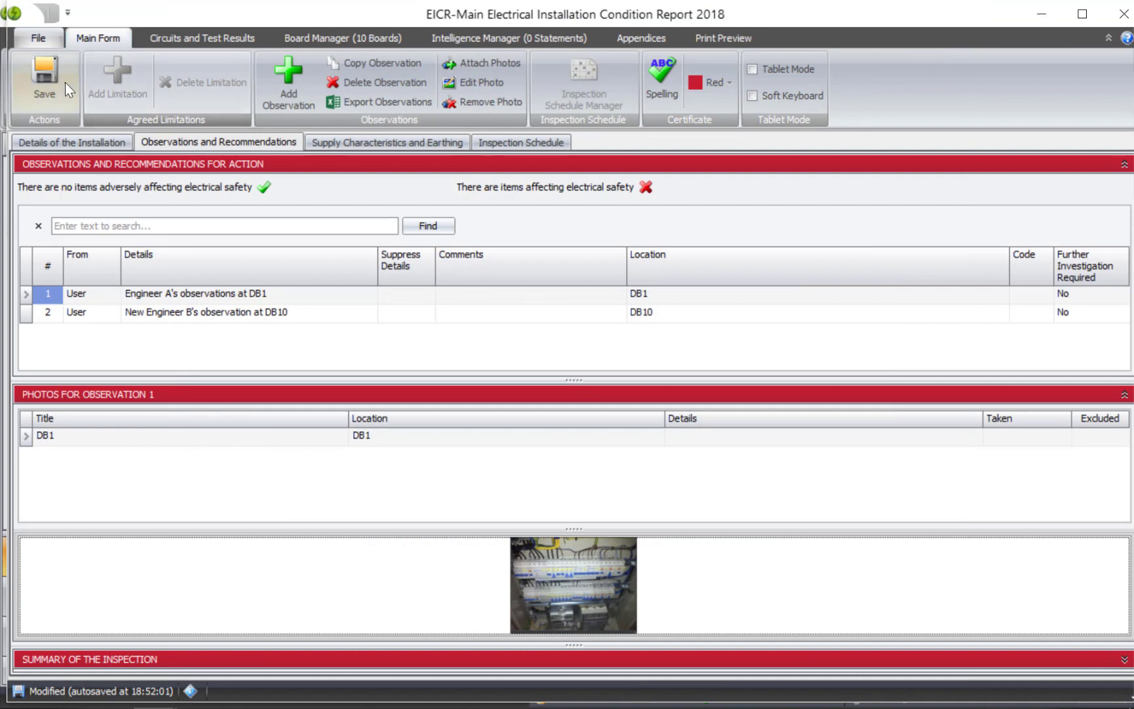
Save the merged EICR-Main certificate and check its print preview through to the DB1 board page before closing it.
left_click(41, 87)
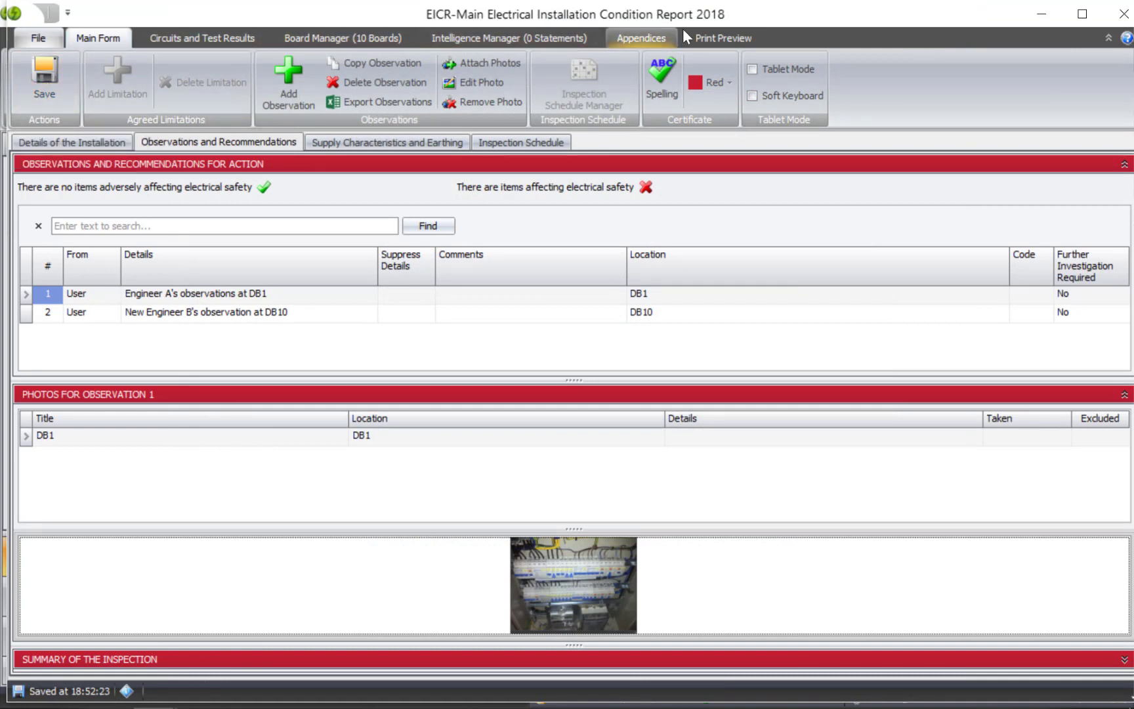
left_click(722, 37)
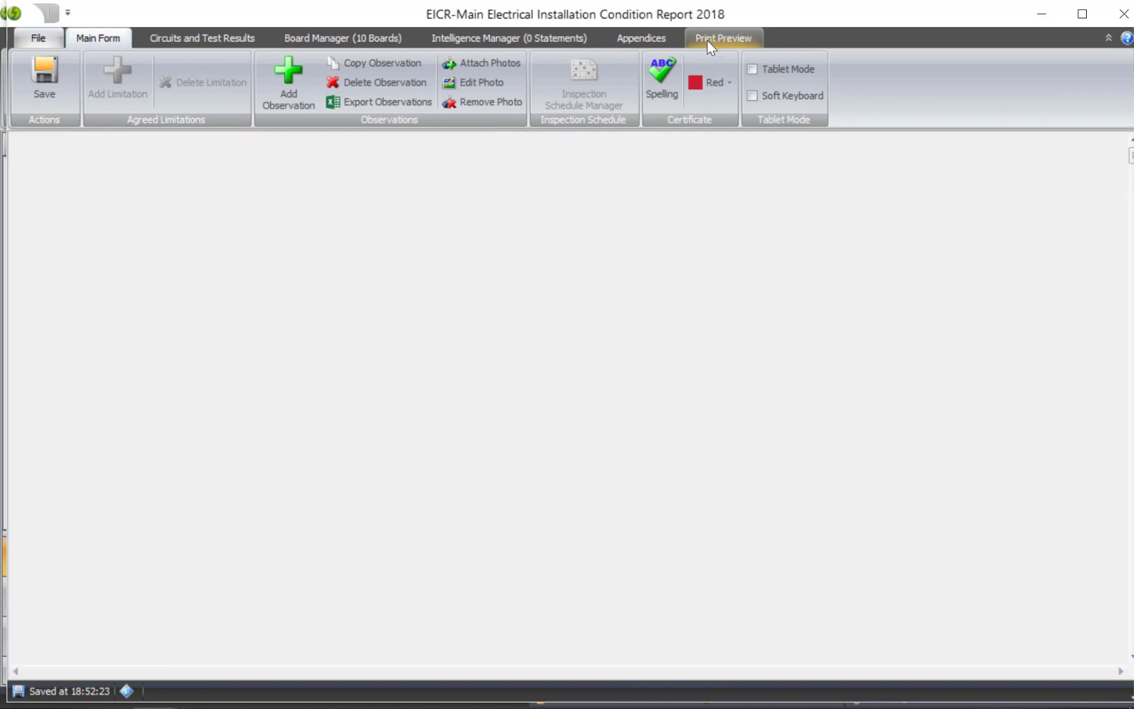
scroll(1040, 211, "down", 5)
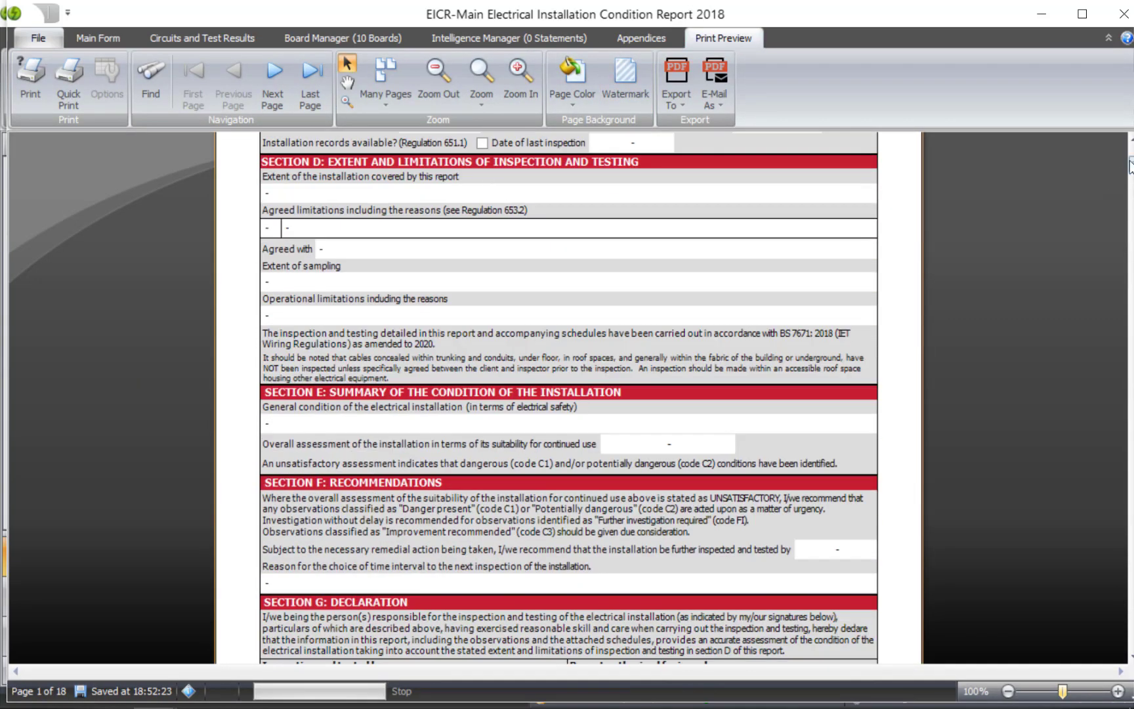
left_click_drag(1130, 164, 1118, 355)
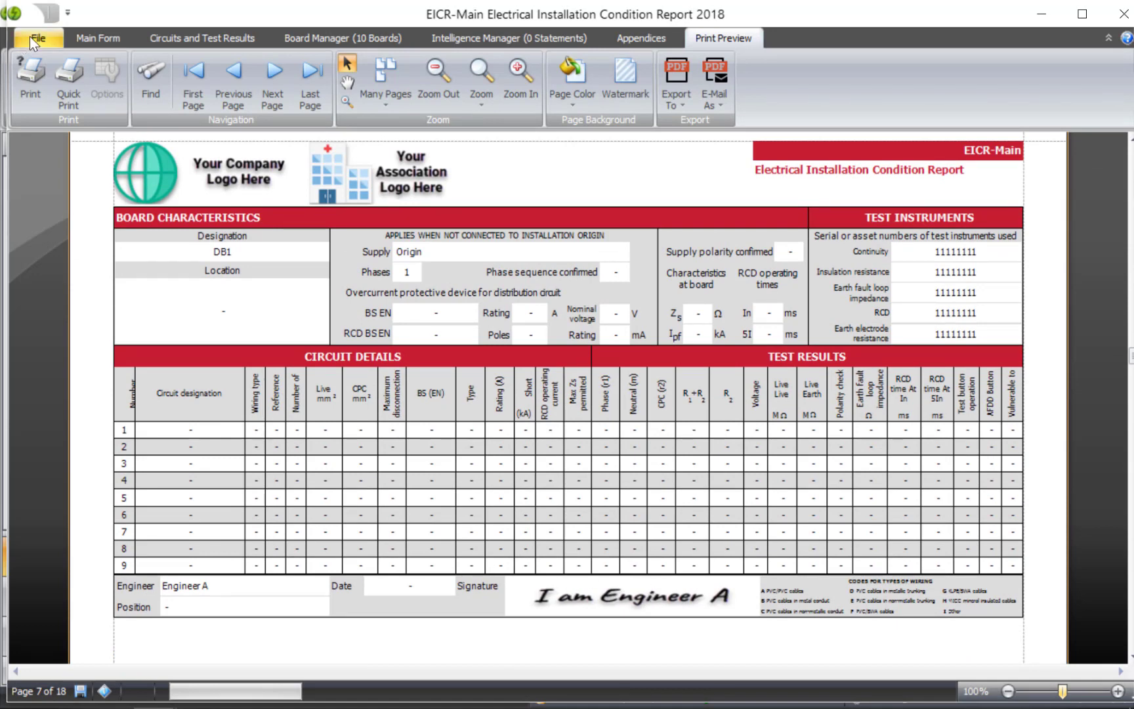
left_click(1121, 16)
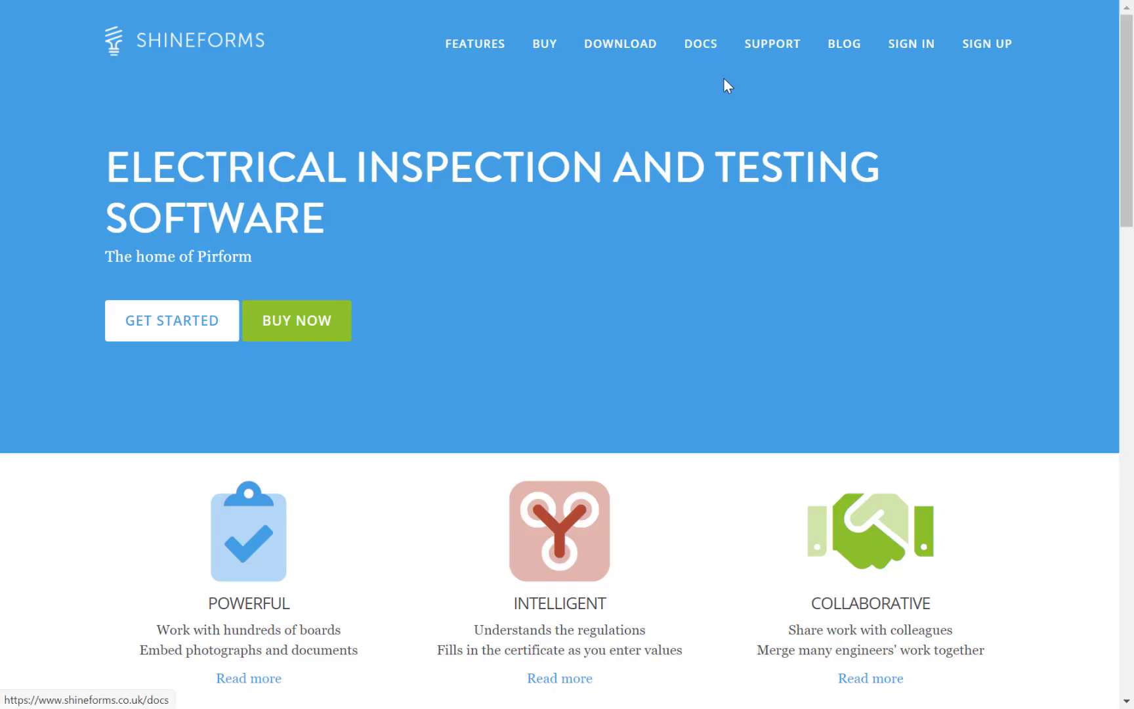
Find the Merging Certificates page in the Pirform documentation on the Shine Forms website and read through to the board selection section.
left_click(702, 44)
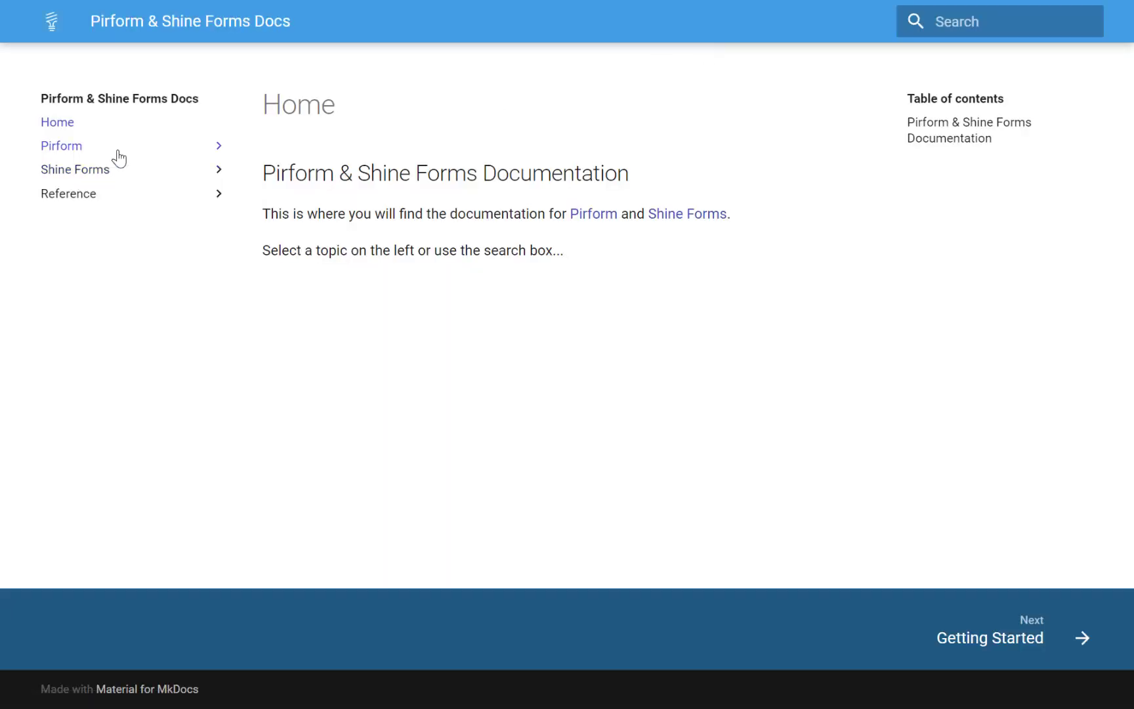
left_click(203, 147)
scroll(161, 228, "down", 3)
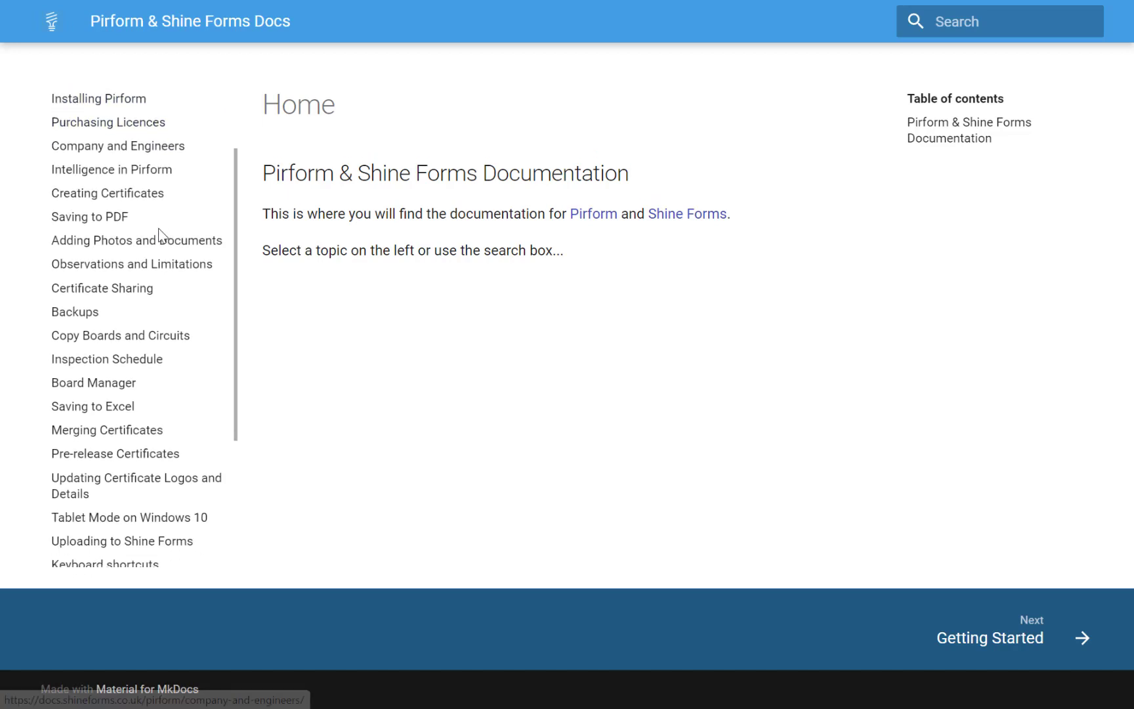
left_click(131, 389)
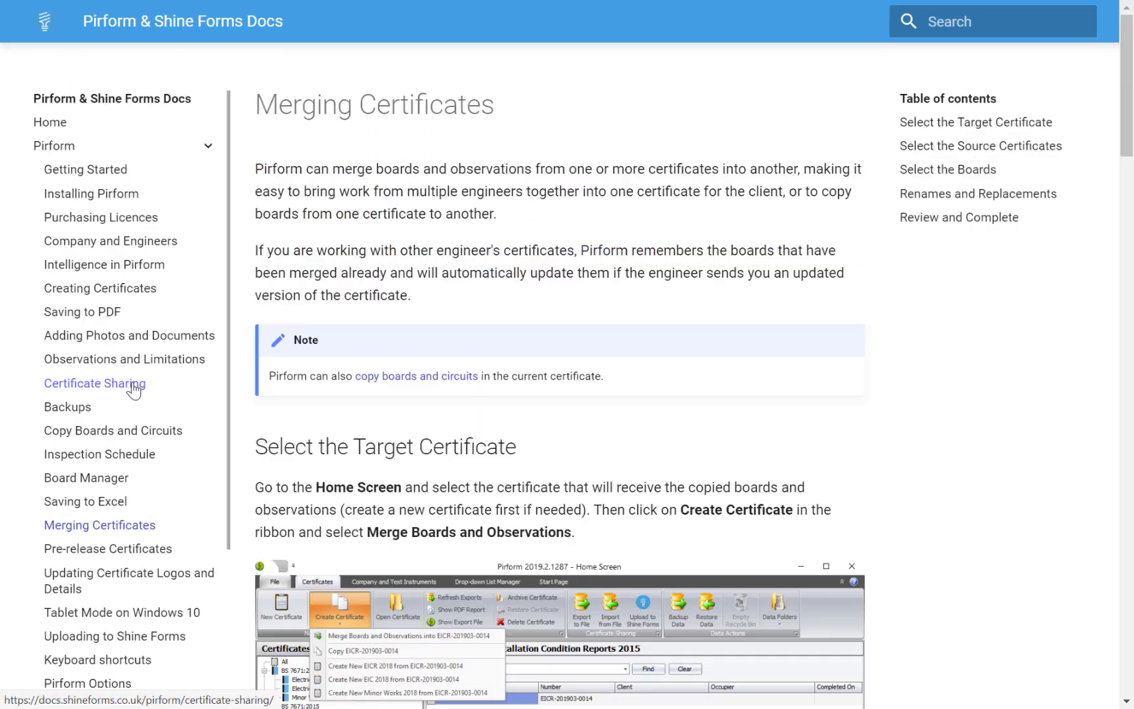
scroll(551, 236, "down", 2)
scroll(551, 232, "down", 10)
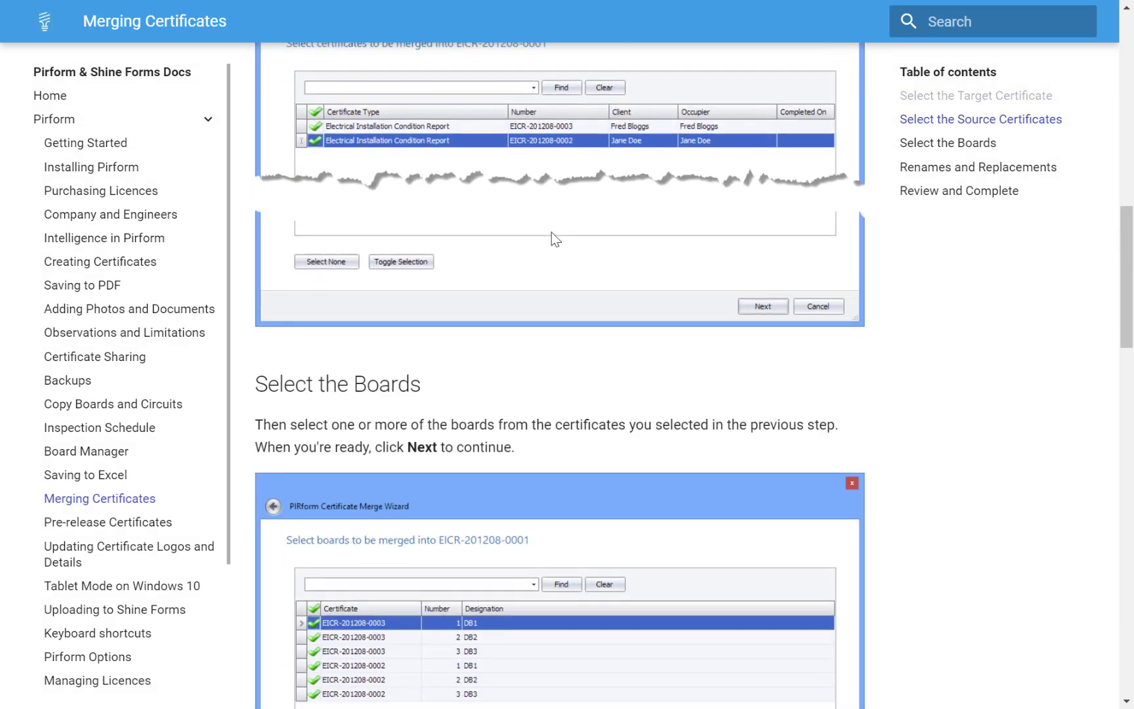
scroll(551, 232, "down", 2)
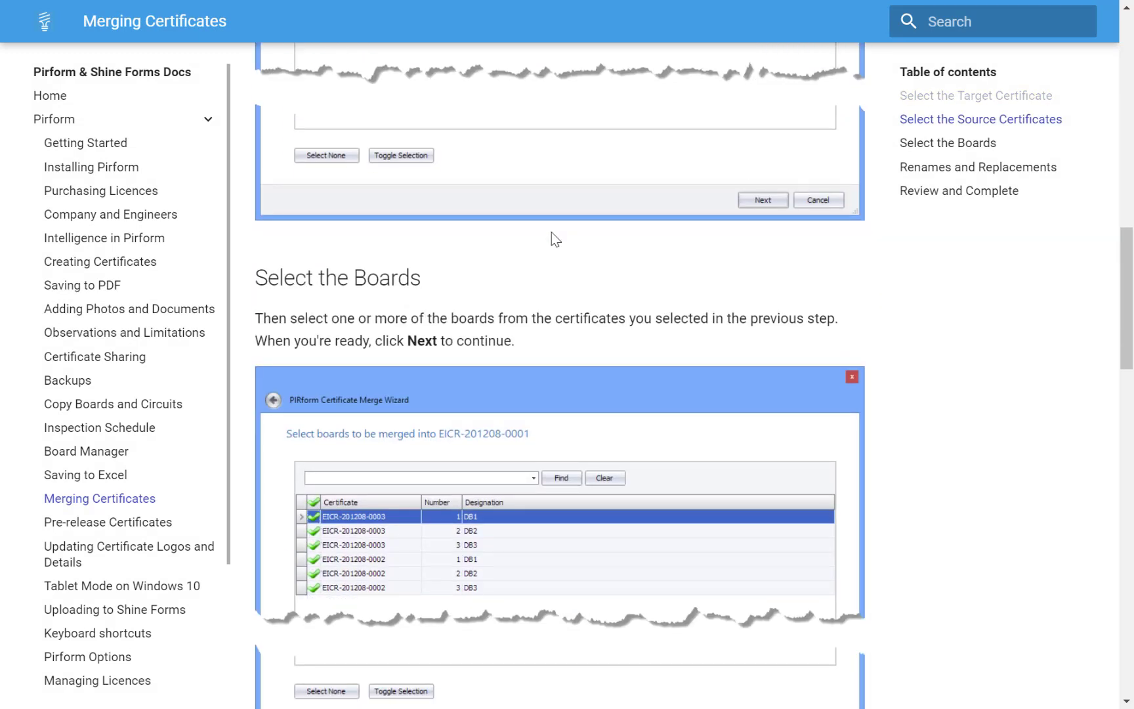